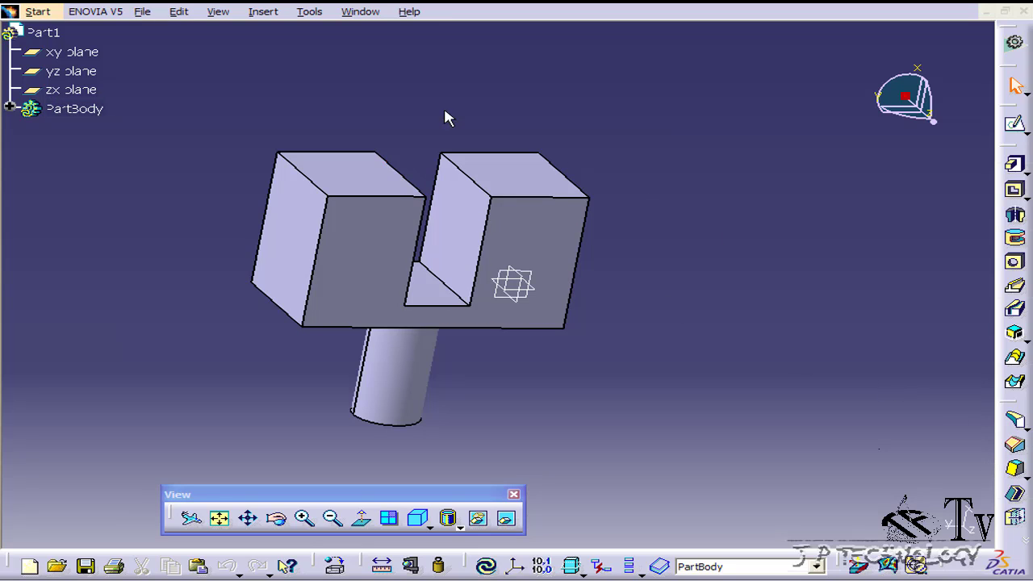
Start a new chamfer in Length1/Angle mode with 1 mm length and 45° angle
{"action": "left_click", "coordinate": [276, 14]}
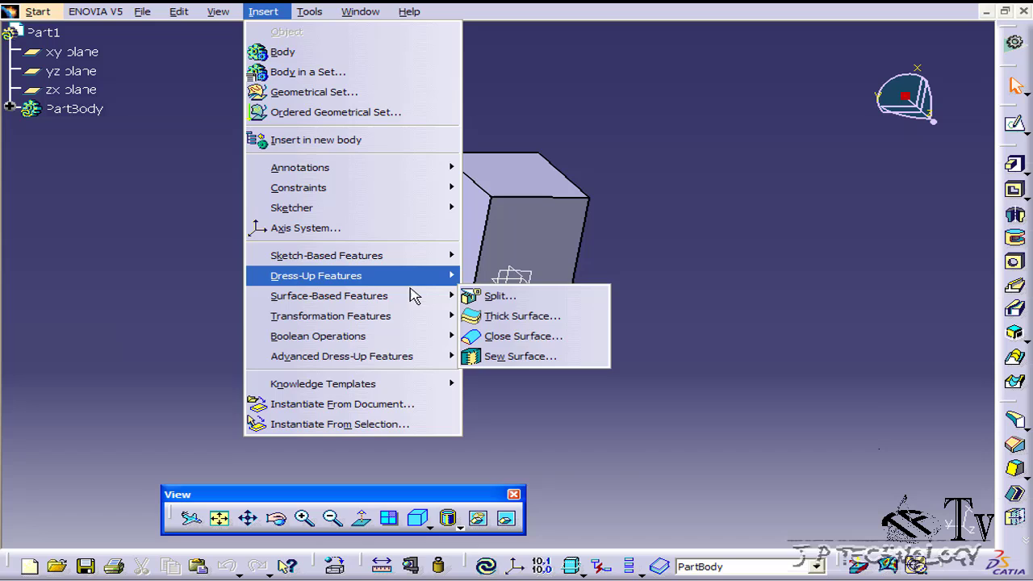
{"action": "mouse_move", "coordinate": [406, 278]}
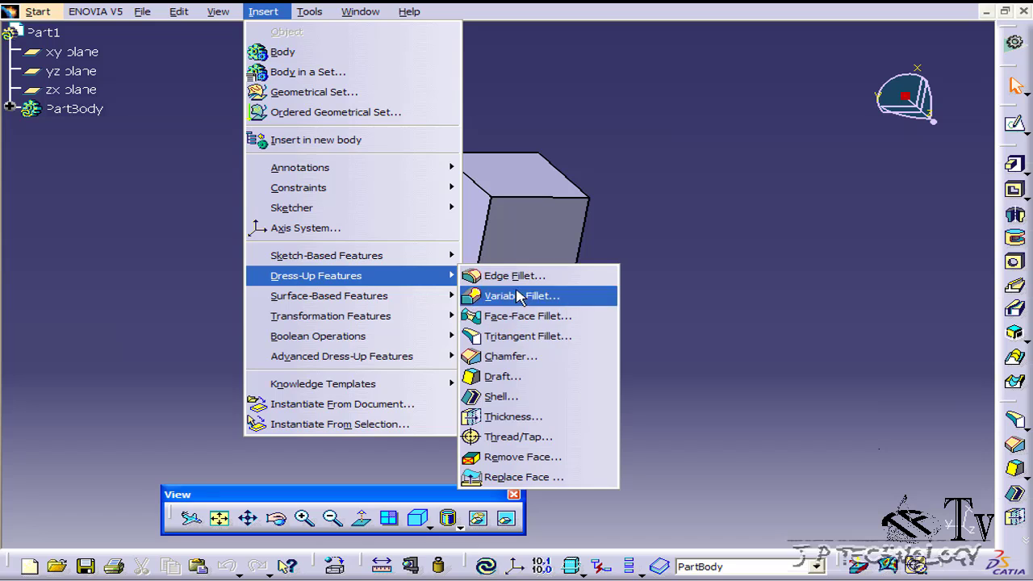
{"action": "left_click", "coordinate": [589, 364]}
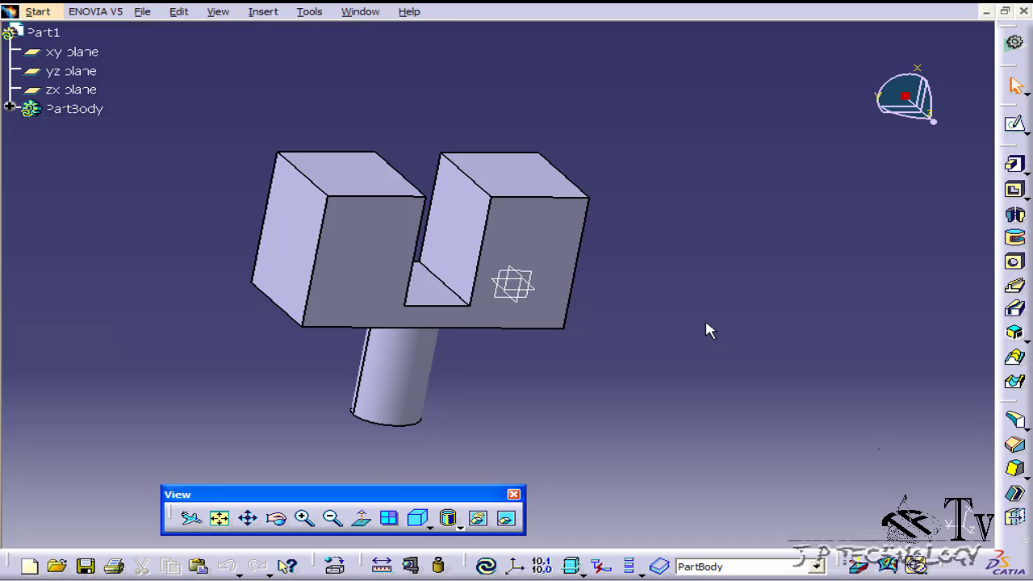
{"action": "left_click", "coordinate": [1016, 448]}
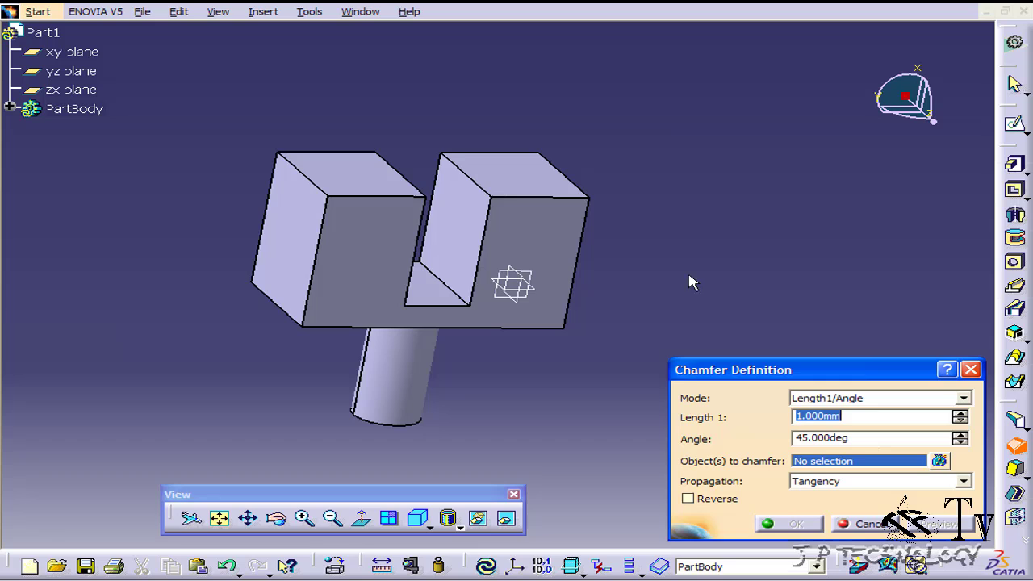
{"action": "middle_click_drag", "start_coordinate": [734, 269], "coordinate": [496, 270]}
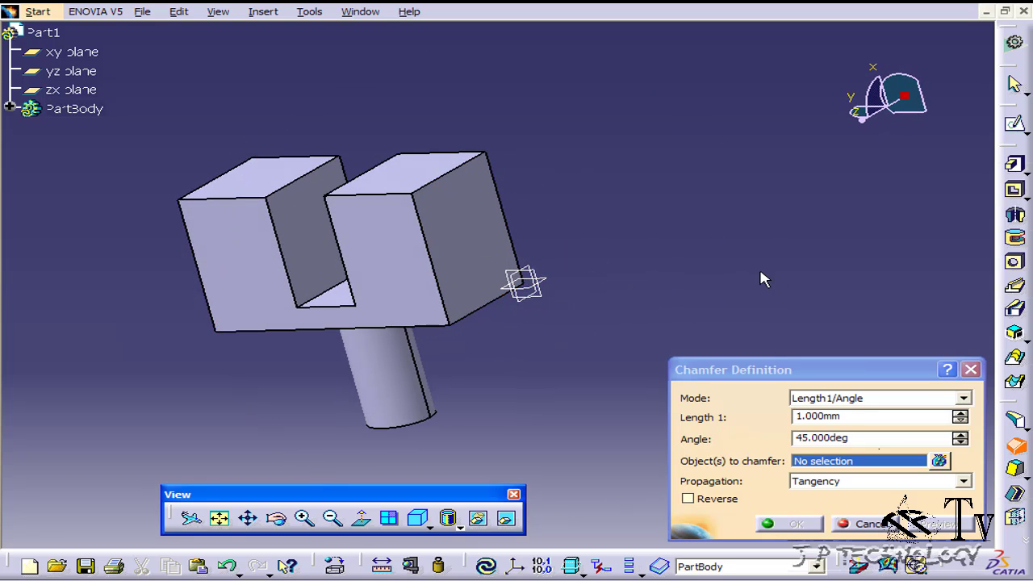
{"action": "left_click", "coordinate": [963, 399]}
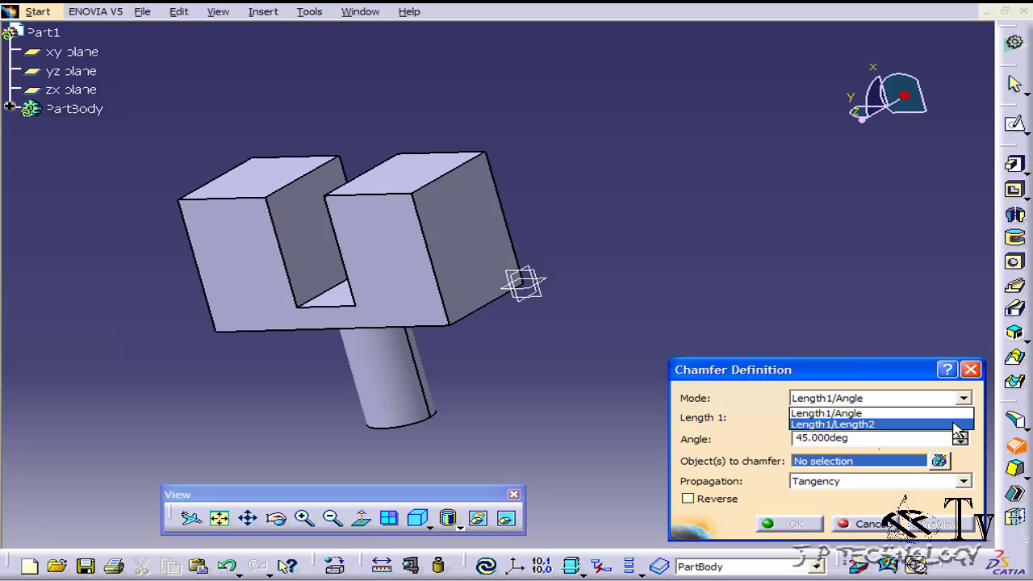
{"action": "left_click", "coordinate": [908, 417]}
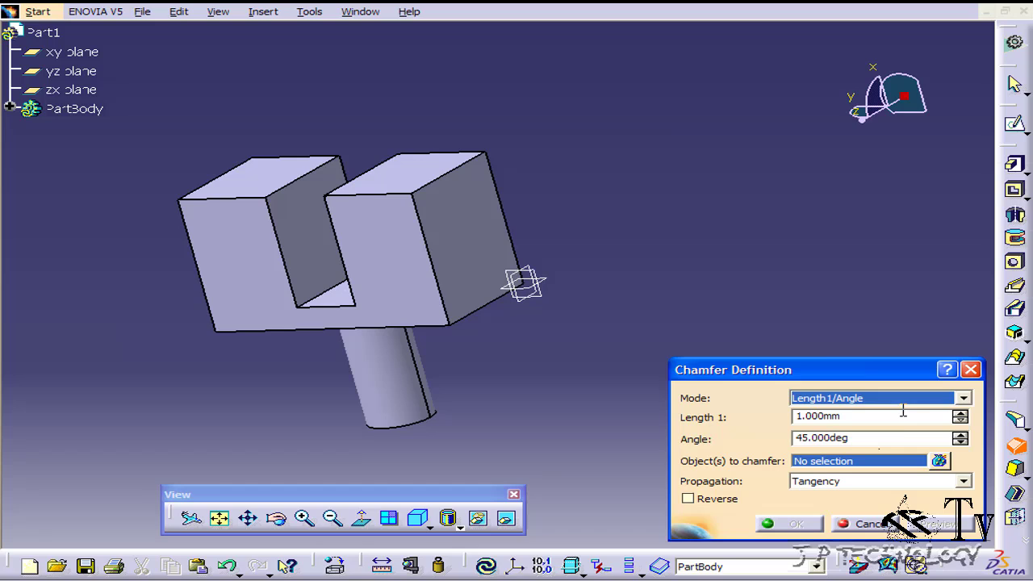
Chamfer the right block's top edge (Pad.3\Edge.1) at 10 mm length and 45°
{"action": "left_click", "coordinate": [440, 188]}
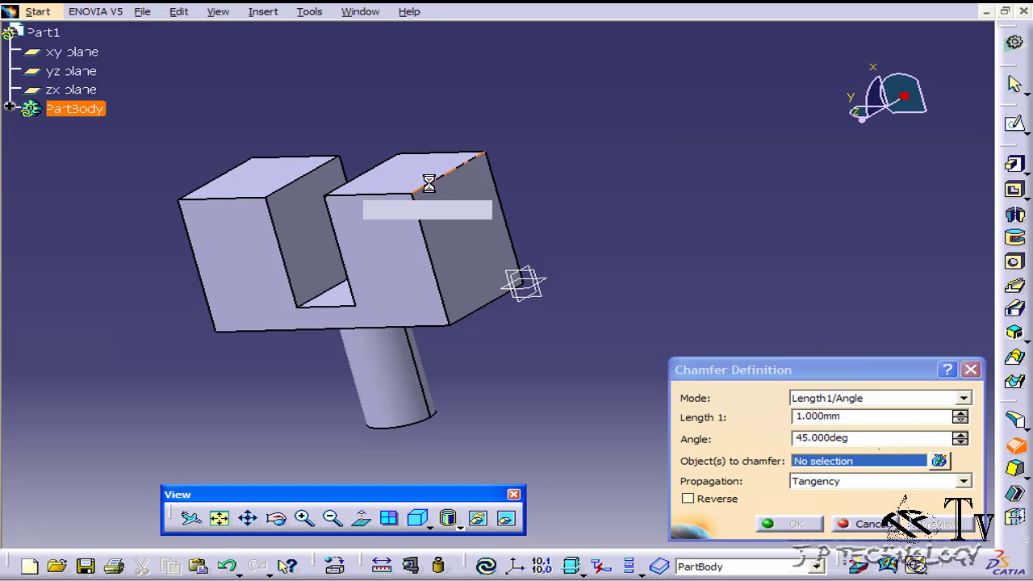
{"action": "middle_click_drag", "start_coordinate": [562, 217], "coordinate": [640, 421]}
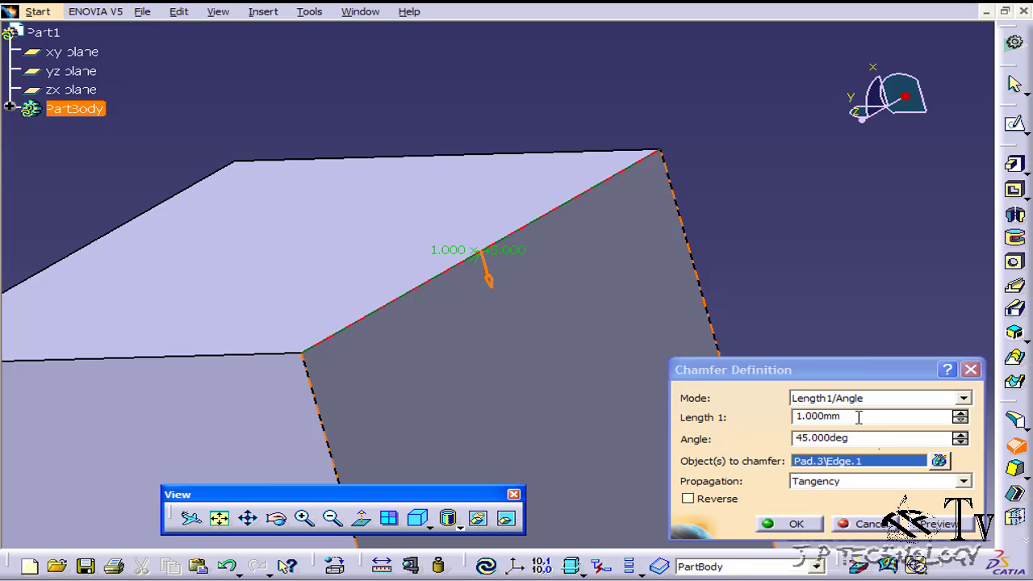
{"action": "left_click_drag", "start_coordinate": [857, 416], "coordinate": [735, 413]}
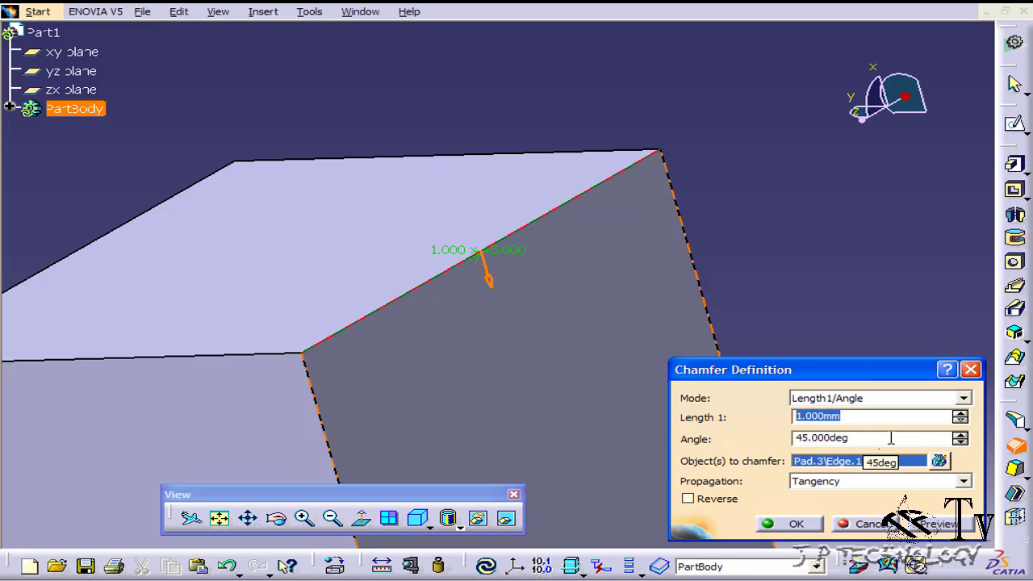
{"action": "type", "text": "10"}
{"action": "left_click", "coordinate": [951, 526]}
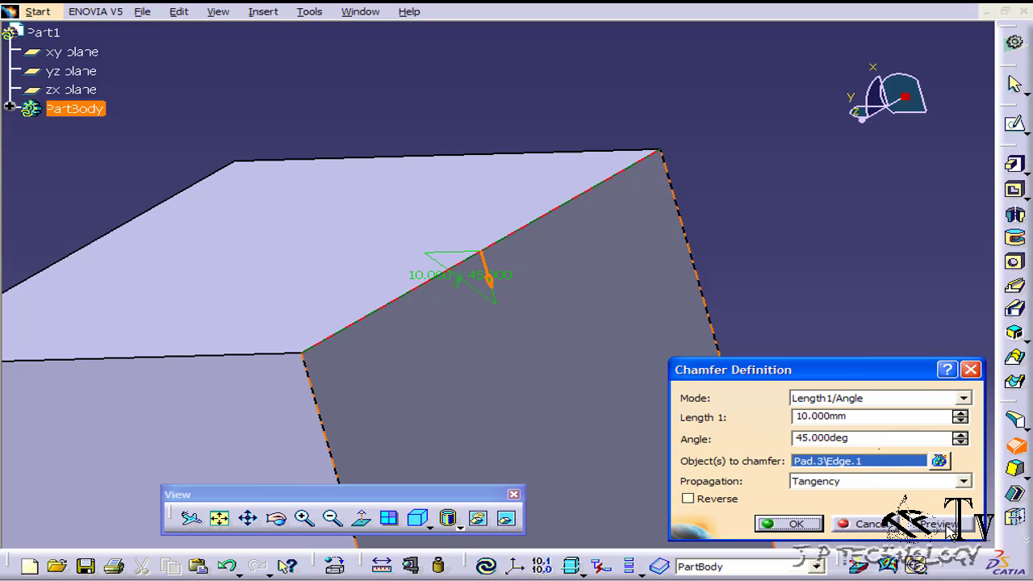
{"action": "middle_click_drag", "start_coordinate": [347, 315], "coordinate": [446, 174]}
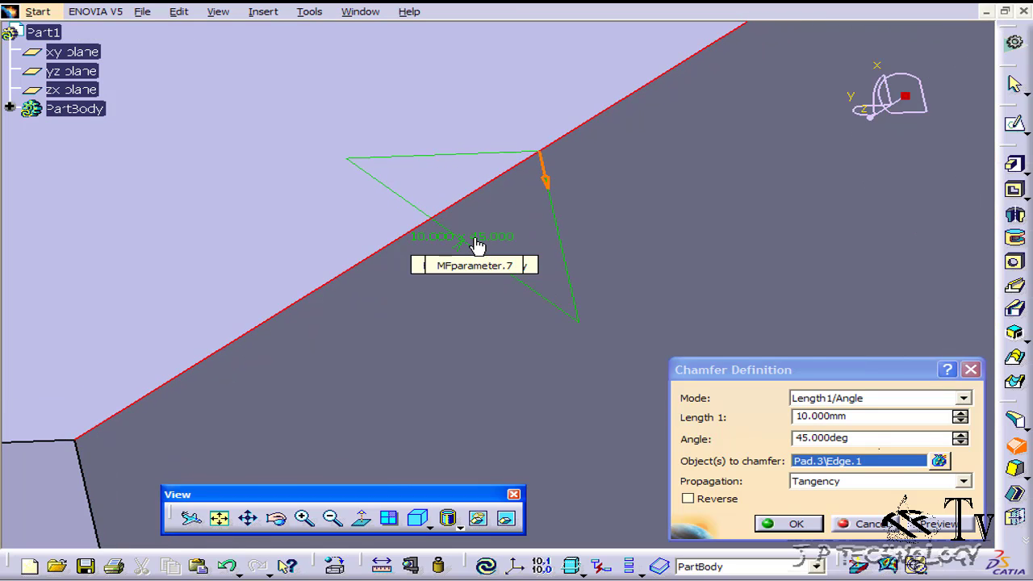
{"action": "middle_click_drag", "start_coordinate": [476, 245], "coordinate": [443, 330]}
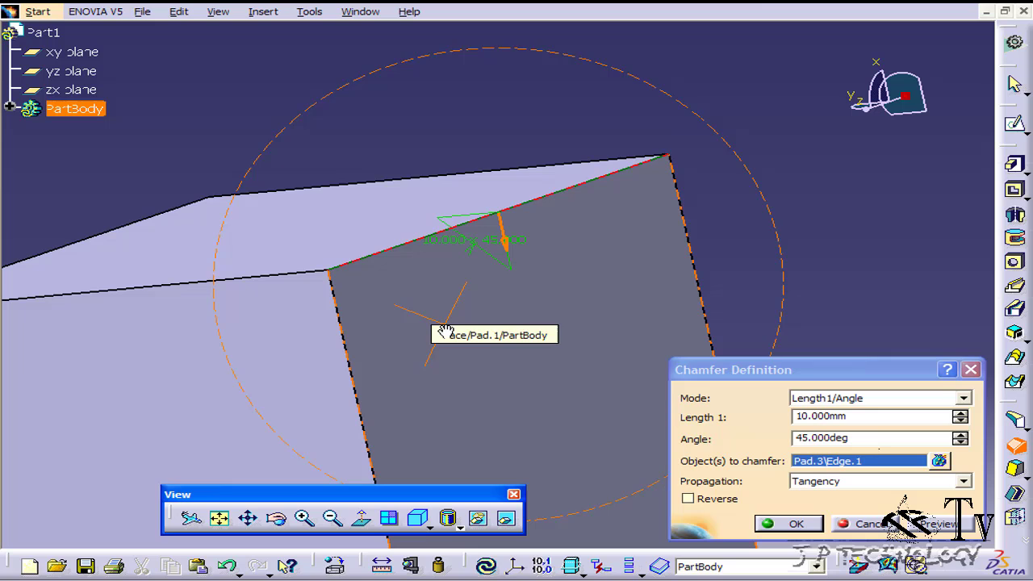
{"action": "left_click", "coordinate": [776, 528]}
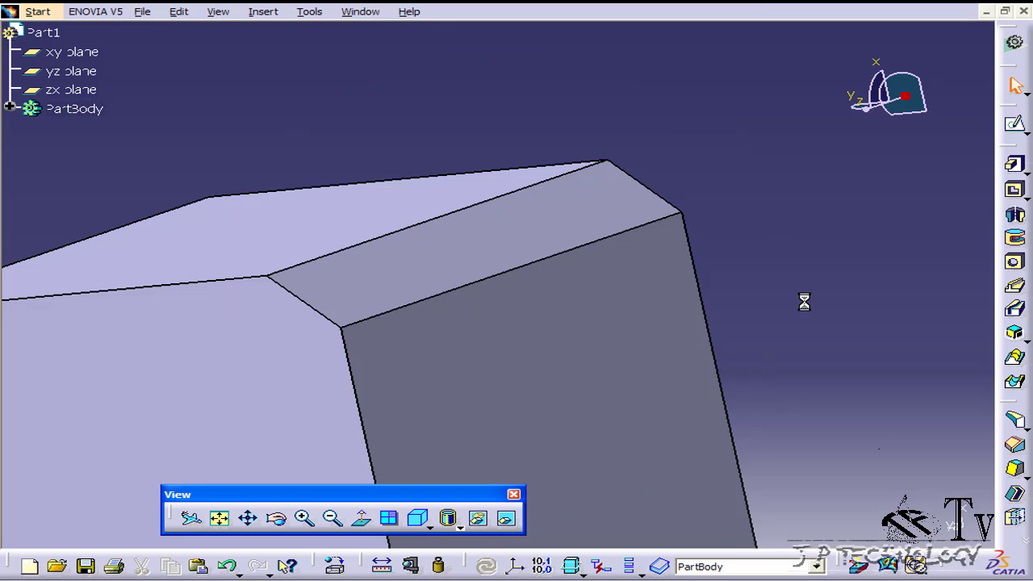
Expand PartBody in the tree to show Pad.1–Pad.3, their sketches and Chamfer.1
{"action": "middle_click_drag", "start_coordinate": [455, 341], "coordinate": [457, 414]}
{"action": "right_click", "coordinate": [399, 357]}
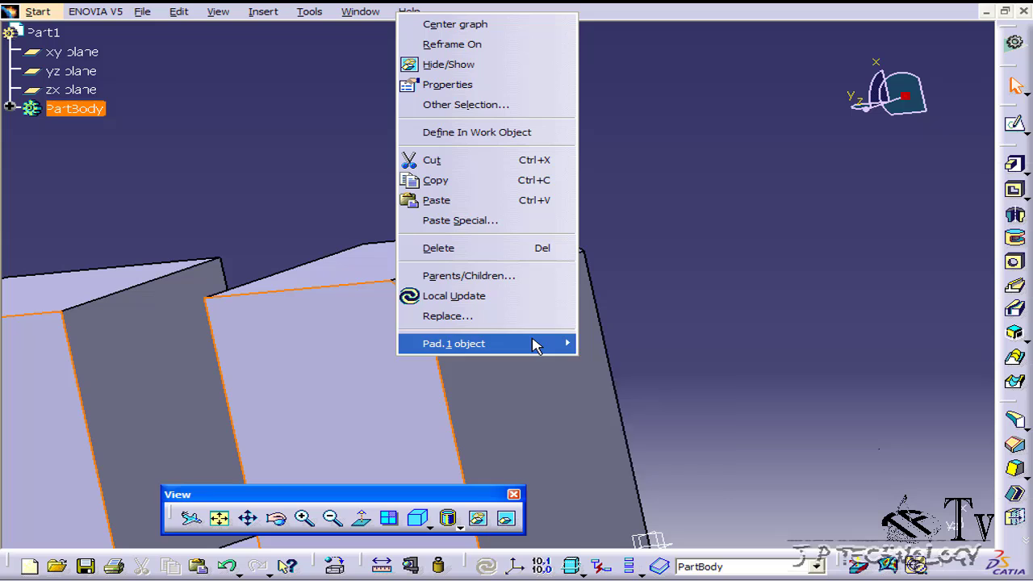
{"action": "mouse_move", "coordinate": [532, 346]}
{"action": "left_click", "coordinate": [701, 227]}
{"action": "middle_click_drag", "start_coordinate": [646, 263], "coordinate": [572, 322]}
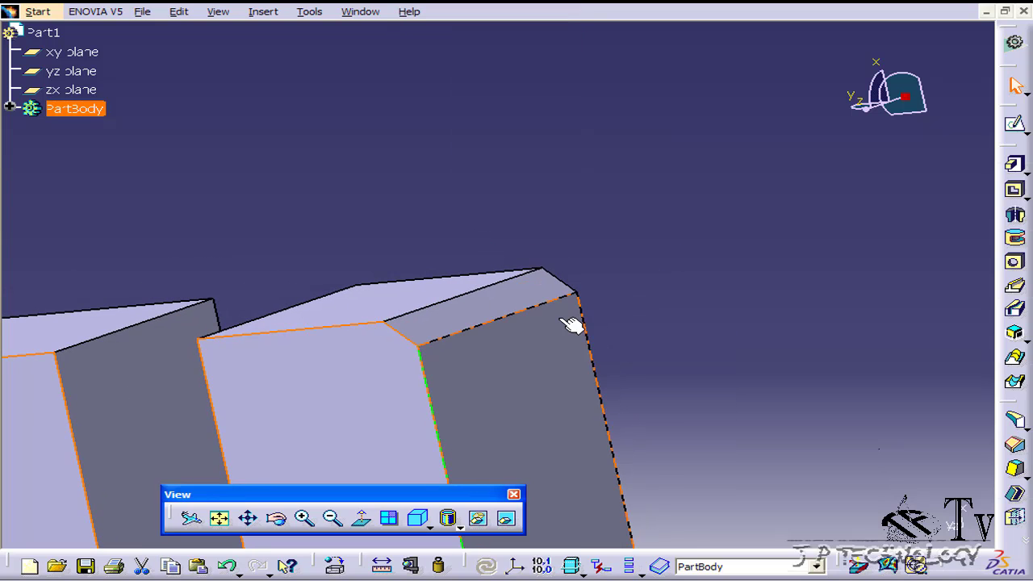
{"action": "left_click", "coordinate": [10, 107]}
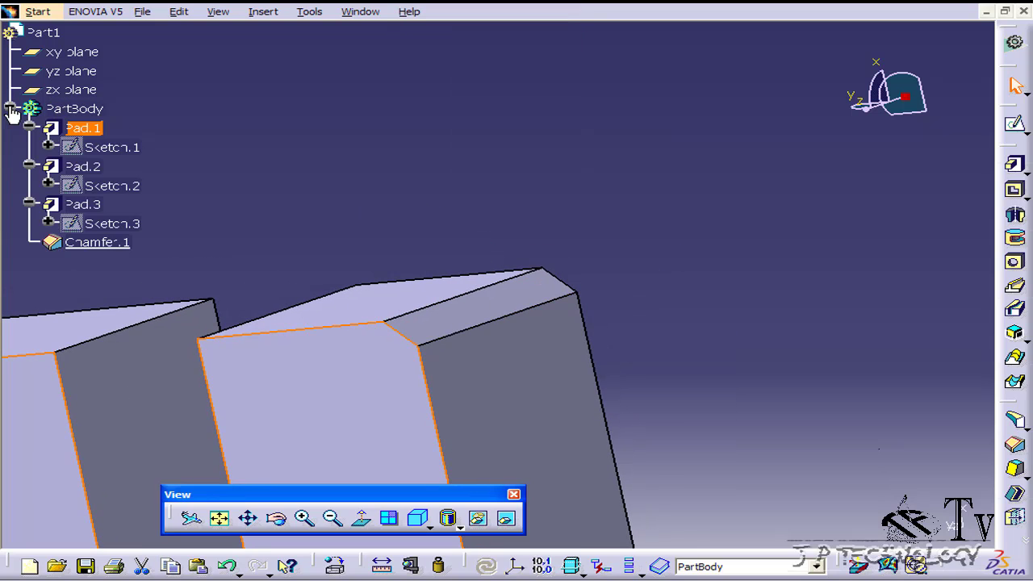
Edit Chamfer.1 to use a 70° angle
{"action": "double_click", "coordinate": [89, 244]}
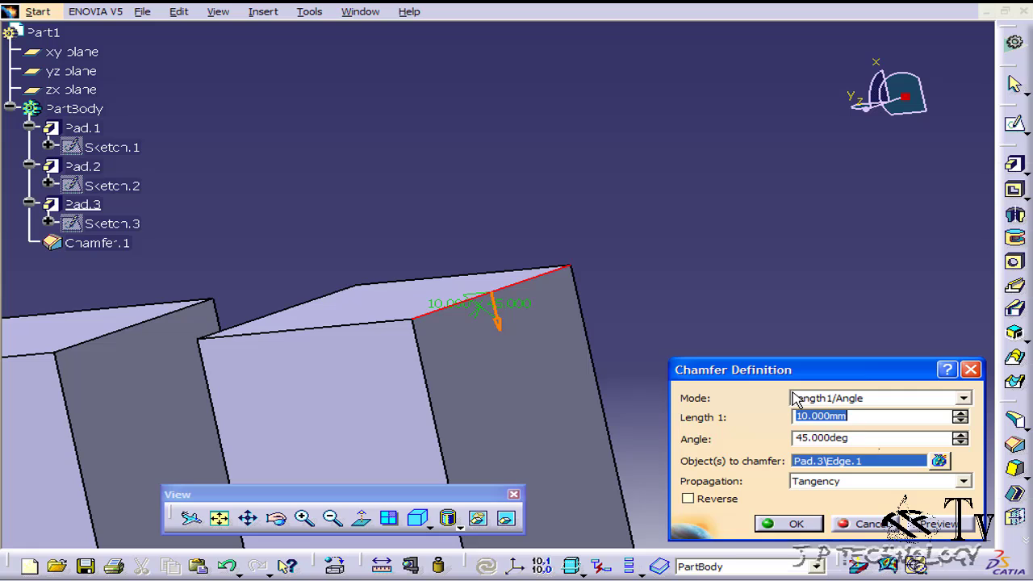
{"action": "left_click", "coordinate": [869, 439]}
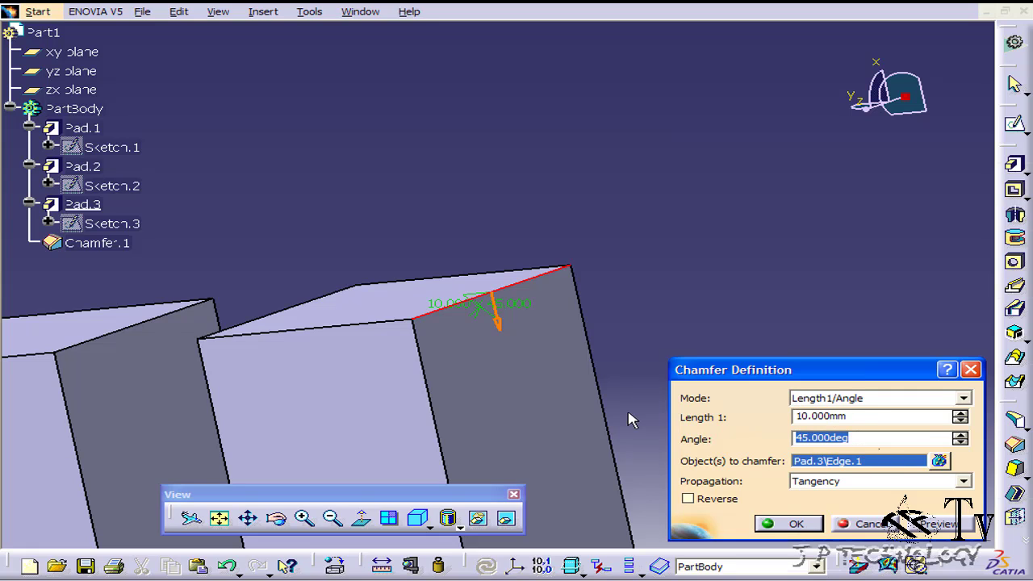
{"action": "type", "text": "70"}
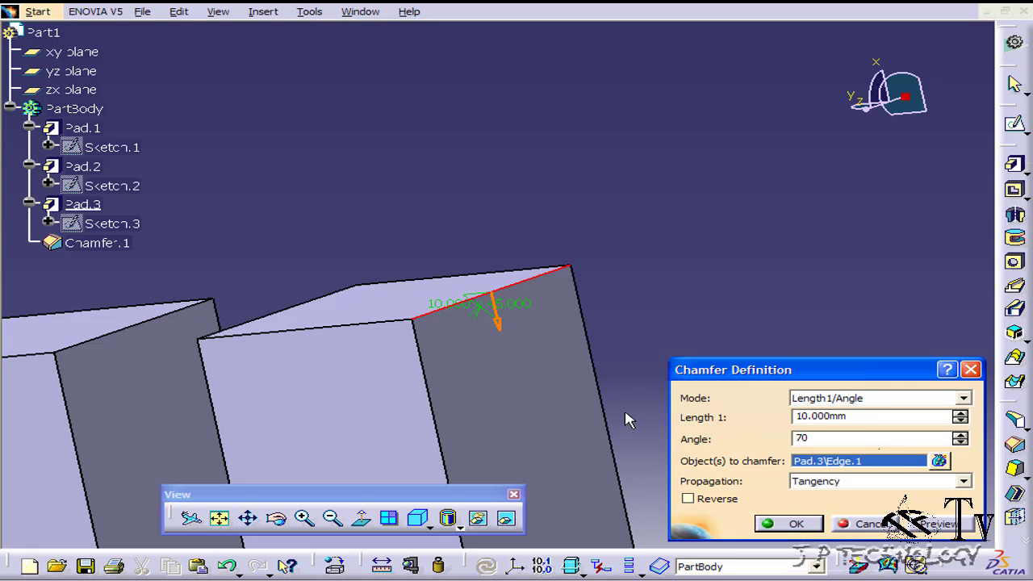
{"action": "left_click", "coordinate": [775, 526]}
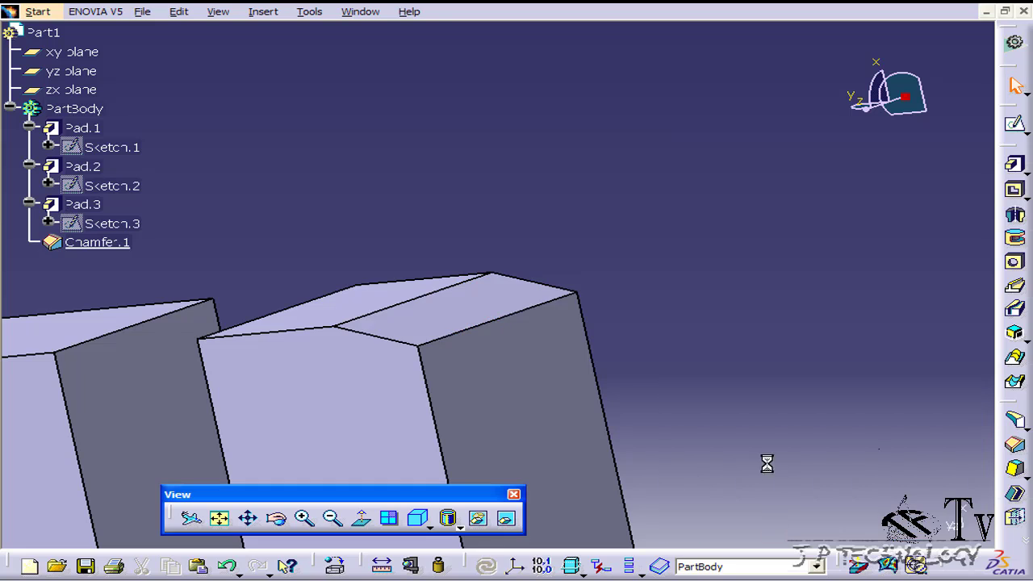
{"action": "middle_click_drag", "start_coordinate": [460, 376], "coordinate": [539, 356]}
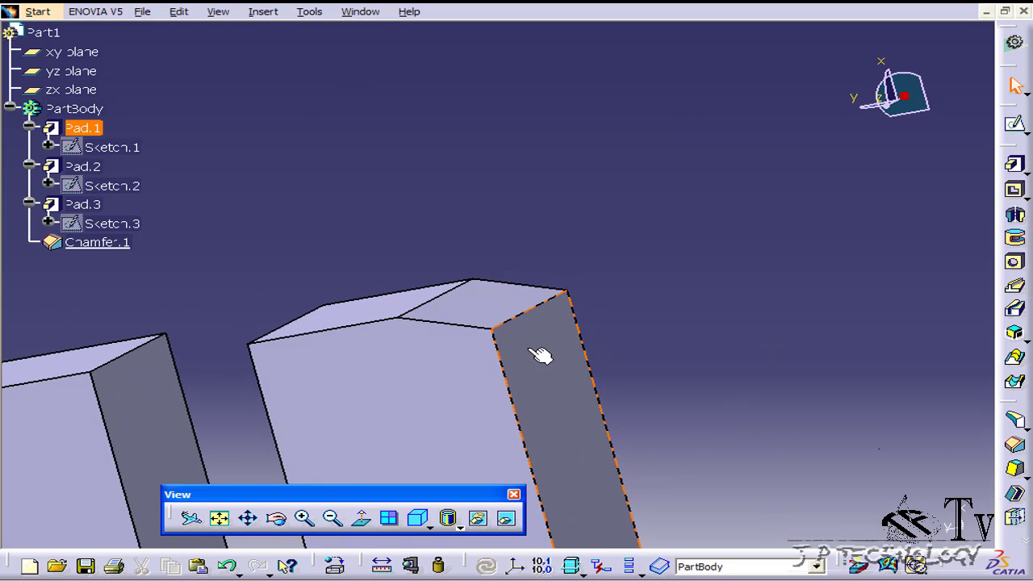
Re-edit Chamfer.1 to a 20° angle and orbit to inspect it and the slot
{"action": "double_click", "coordinate": [95, 243]}
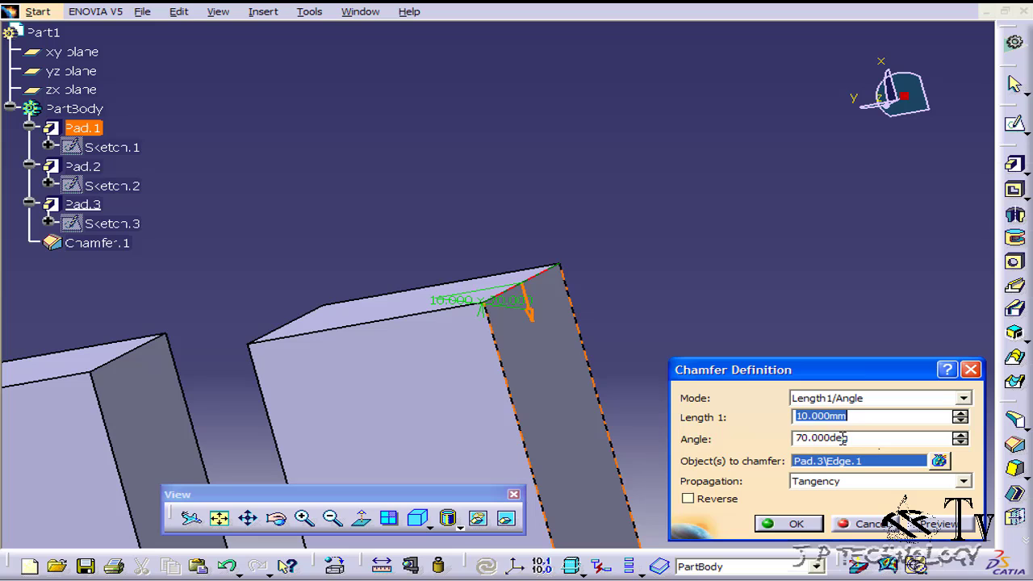
{"action": "key", "text": "Tab"}
{"action": "type", "text": "20"}
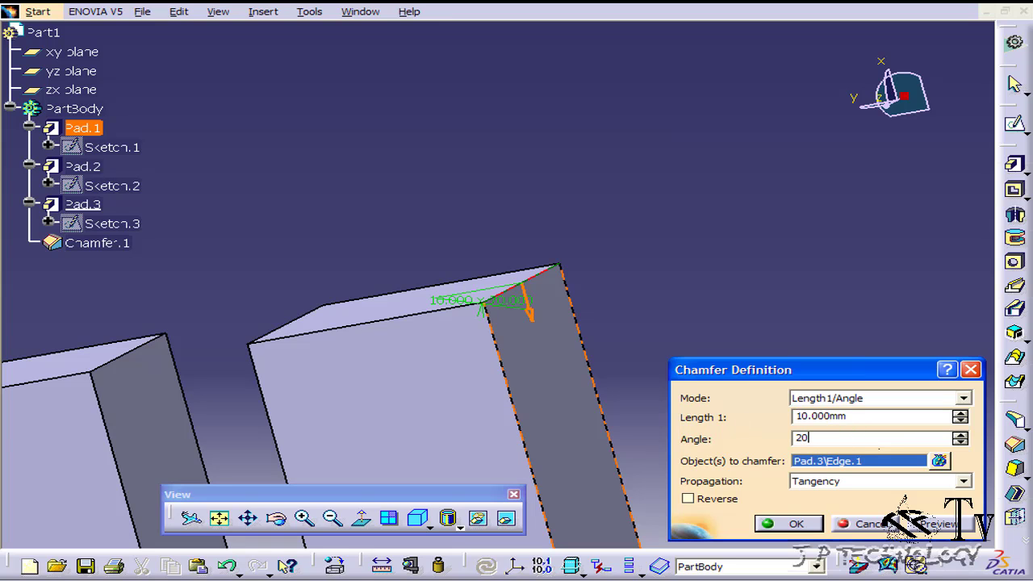
{"action": "left_click", "coordinate": [768, 523]}
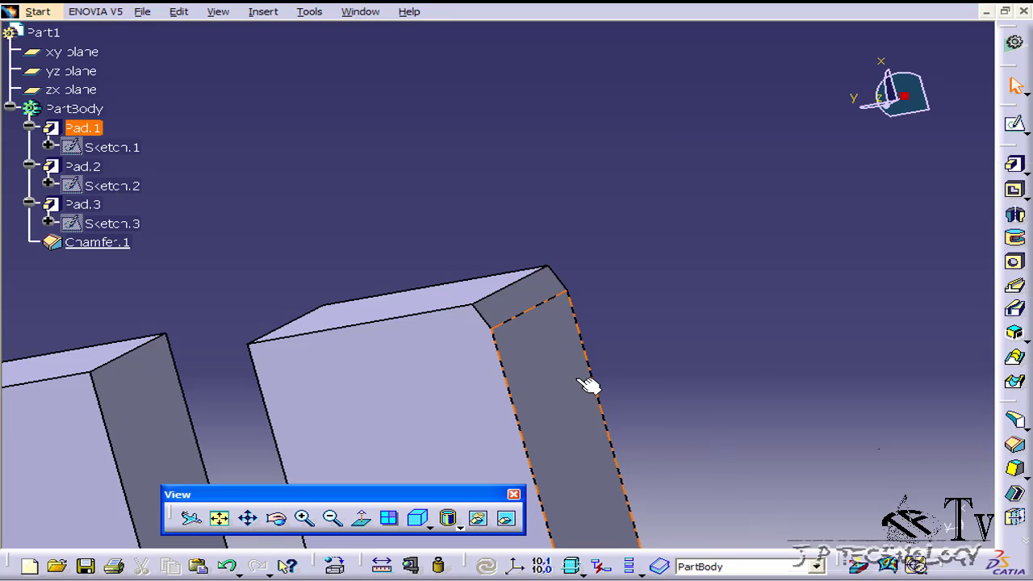
{"action": "middle_click_drag", "start_coordinate": [588, 385], "coordinate": [553, 376]}
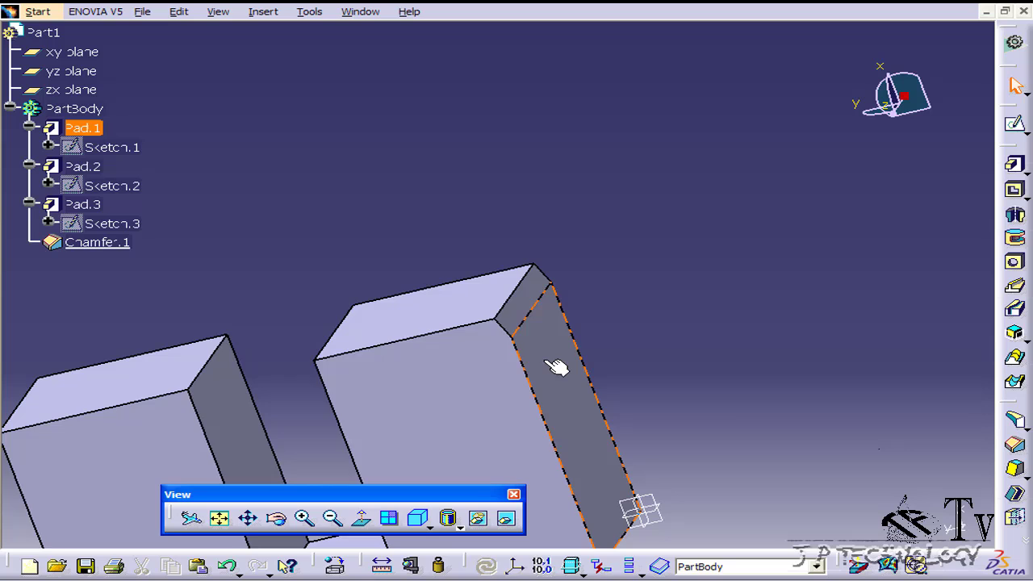
{"action": "middle_click_drag", "start_coordinate": [487, 349], "coordinate": [457, 277]}
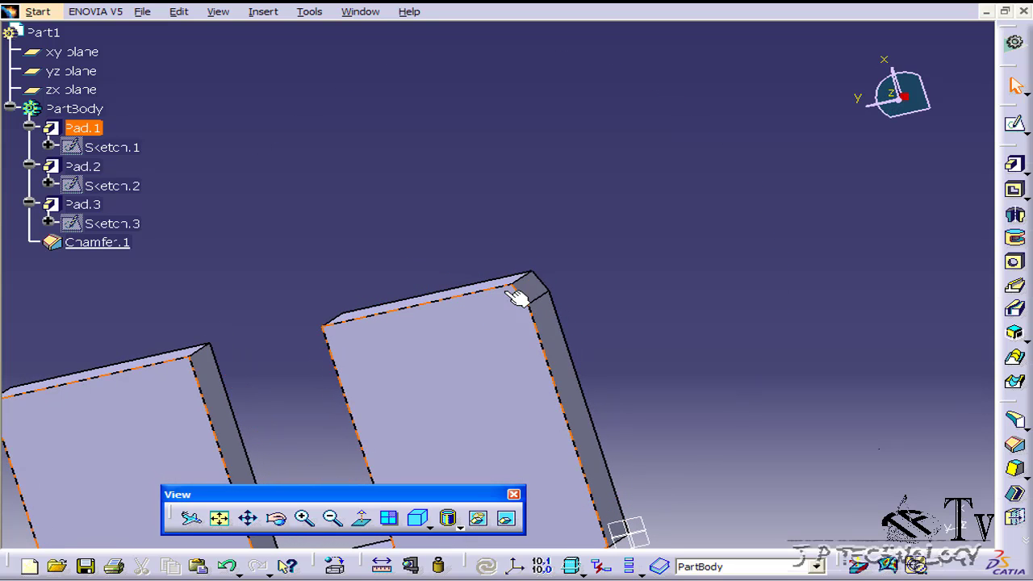
{"action": "middle_click_drag", "start_coordinate": [422, 334], "coordinate": [520, 162]}
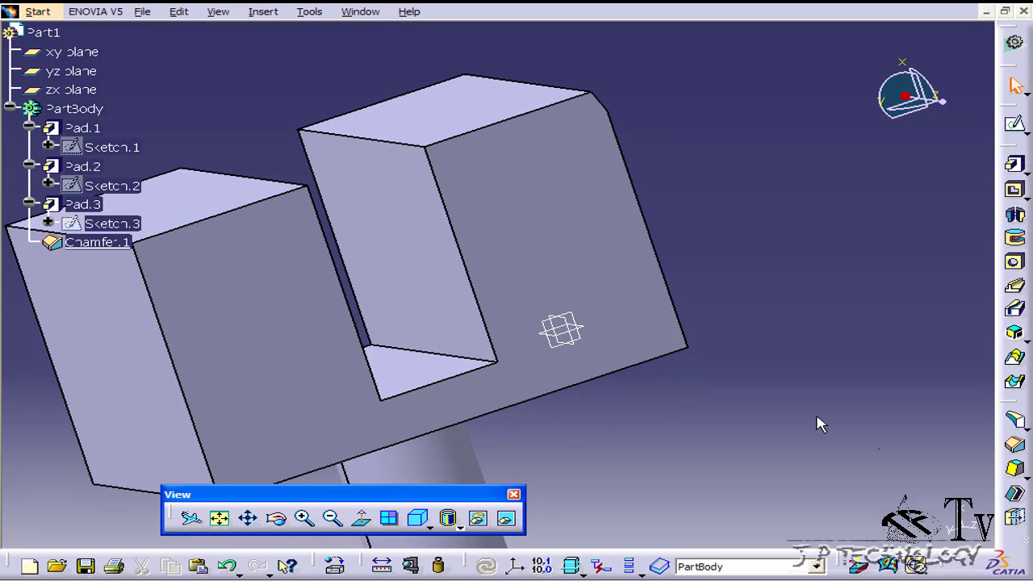
Add Chamfer.2 on the slot's inner bottom edge at 10 mm and 45°
{"action": "left_click", "coordinate": [1015, 444]}
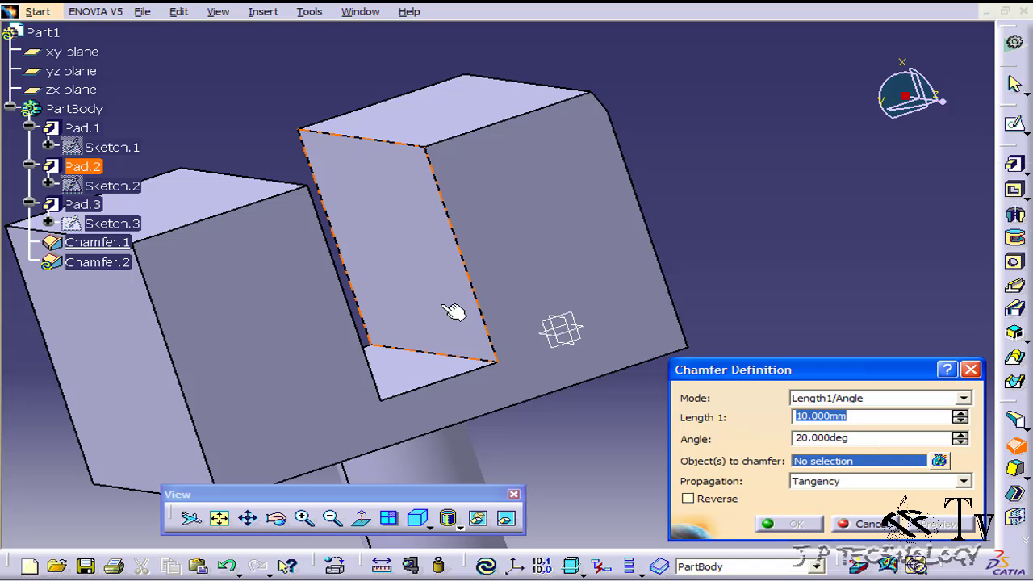
{"action": "left_click", "coordinate": [439, 358]}
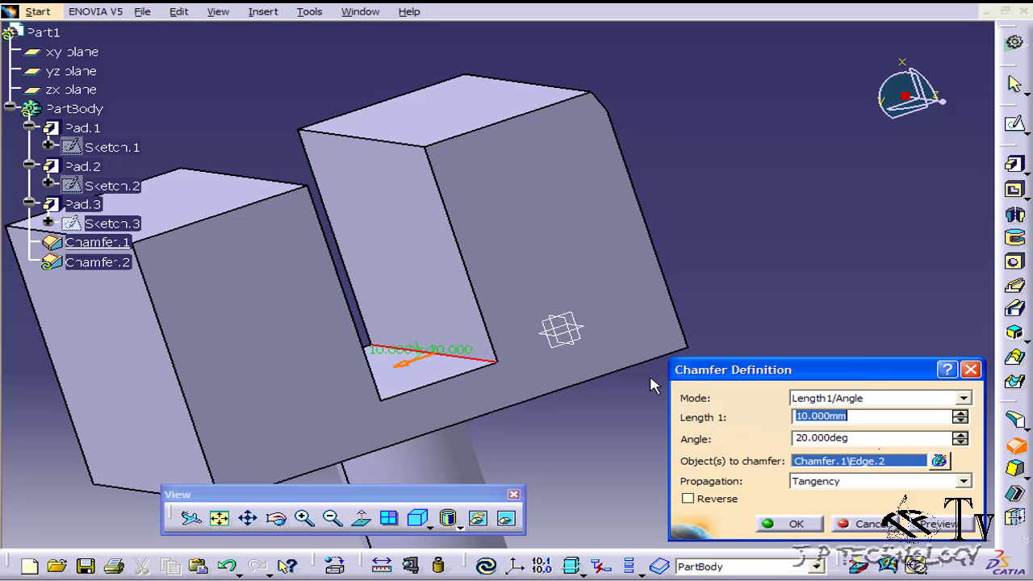
{"action": "left_click", "coordinate": [860, 437]}
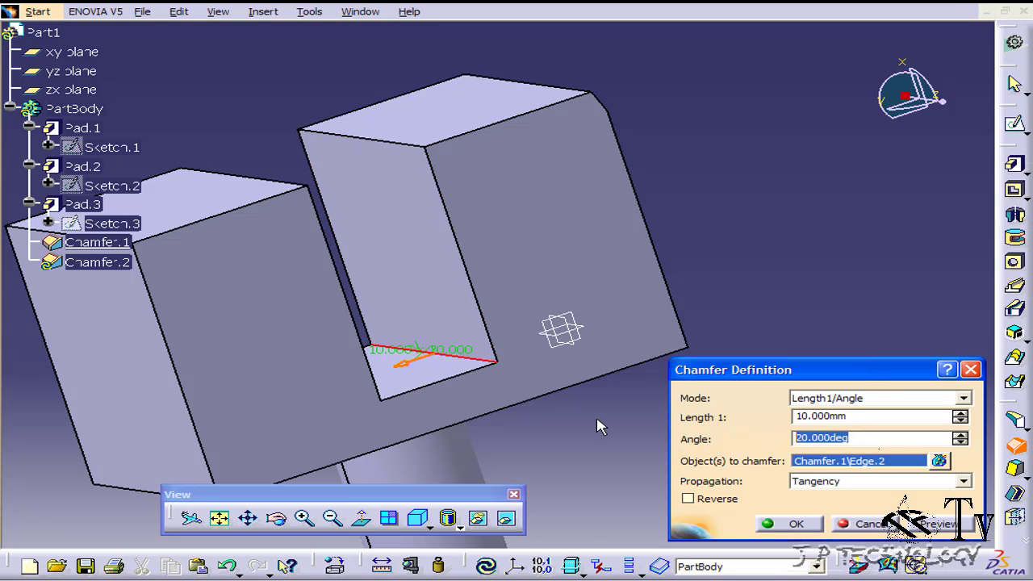
{"action": "type", "text": "45"}
{"action": "left_click", "coordinate": [776, 524]}
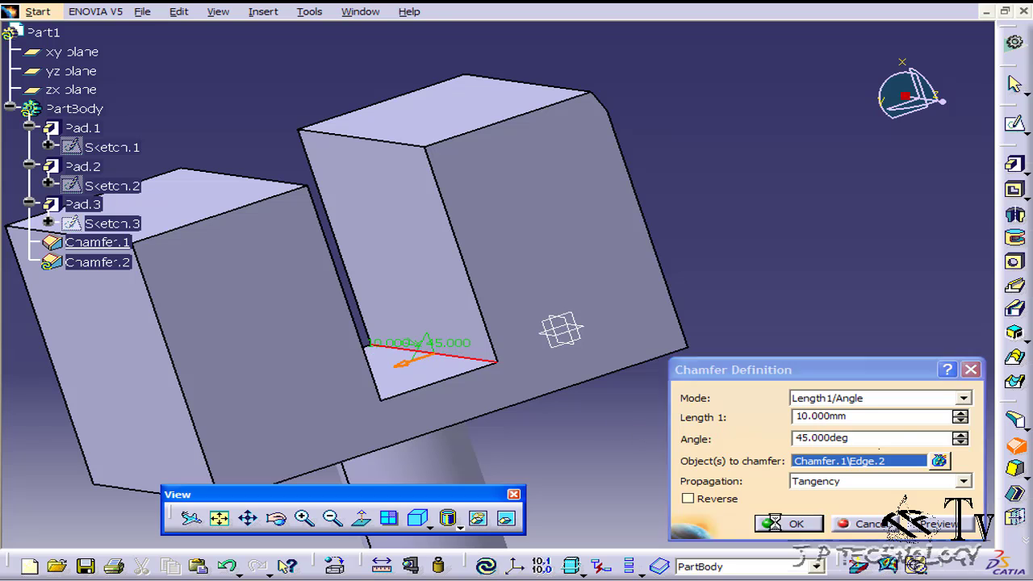
{"action": "middle_click_drag", "start_coordinate": [656, 456], "coordinate": [519, 385]}
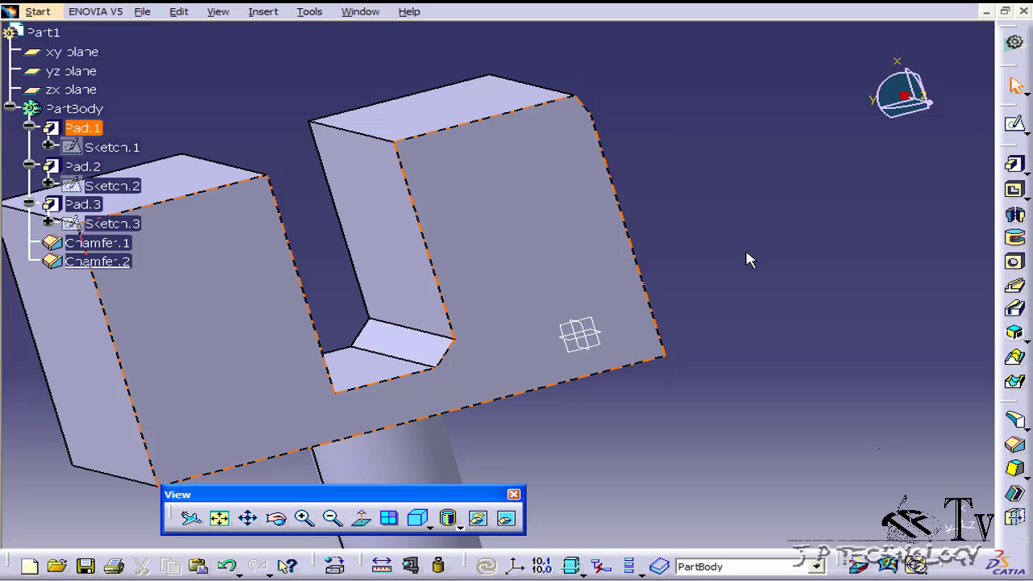
{"action": "middle_click_drag", "start_coordinate": [616, 266], "coordinate": [724, 285], "text": "ctrl"}
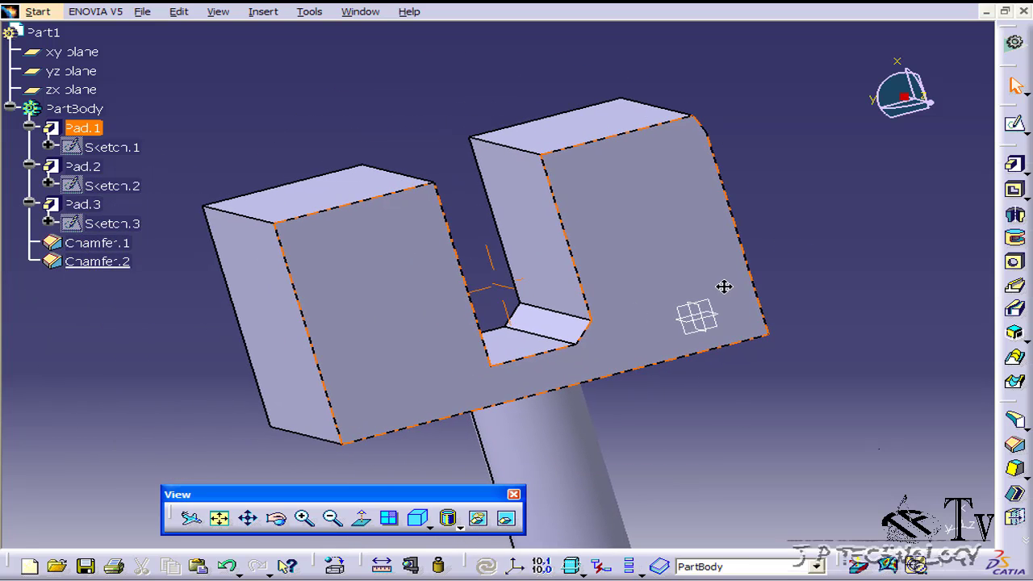
Chamfer the left block's top outer edge in Length1/Length2 mode at 10 mm × 10 mm
{"action": "left_click", "coordinate": [1014, 445]}
{"action": "left_click", "coordinate": [929, 401]}
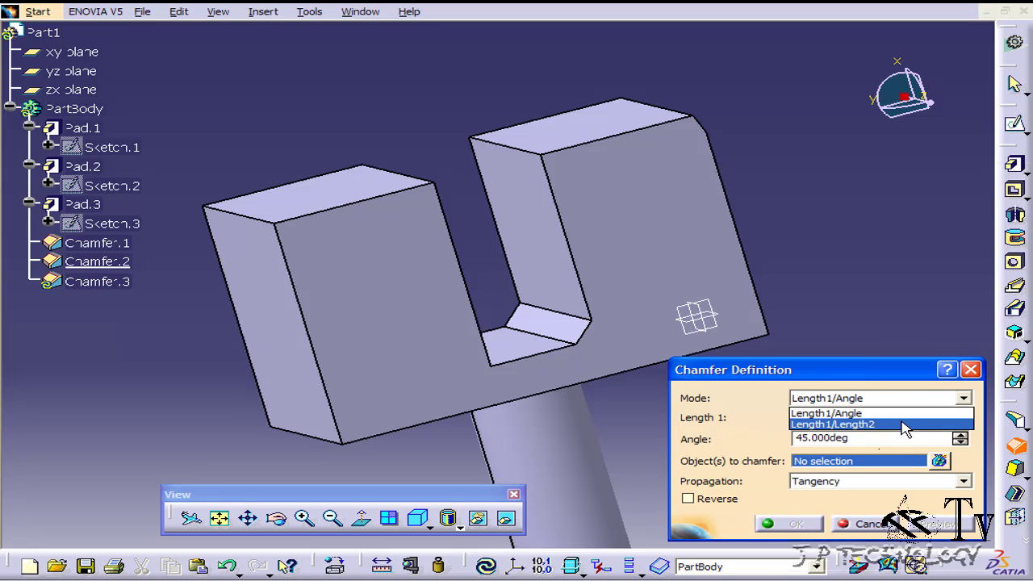
{"action": "left_click", "coordinate": [905, 425]}
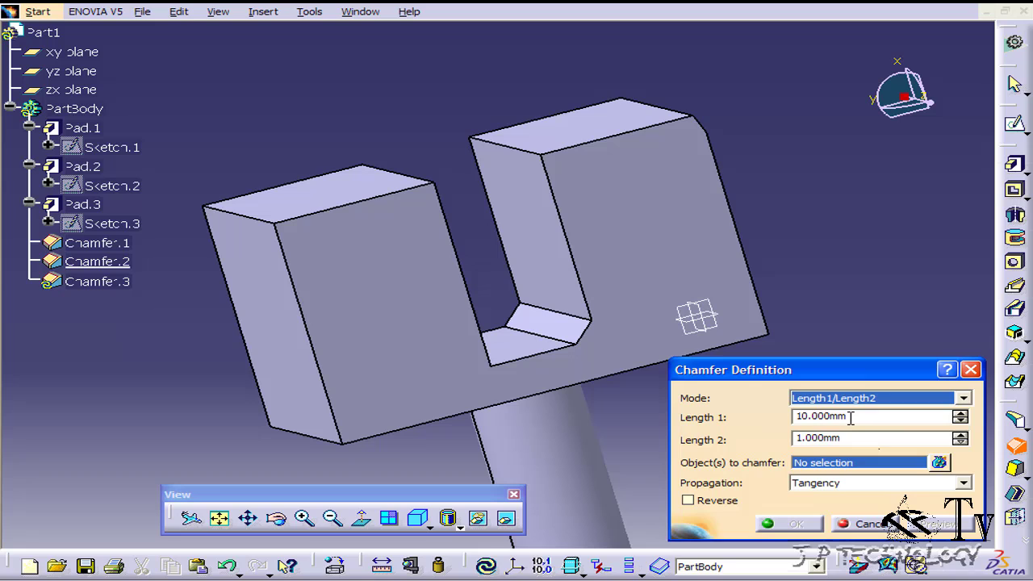
{"action": "left_click", "coordinate": [242, 216]}
{"action": "middle_click_drag", "start_coordinate": [242, 216], "coordinate": [404, 189], "text": "ctrl"}
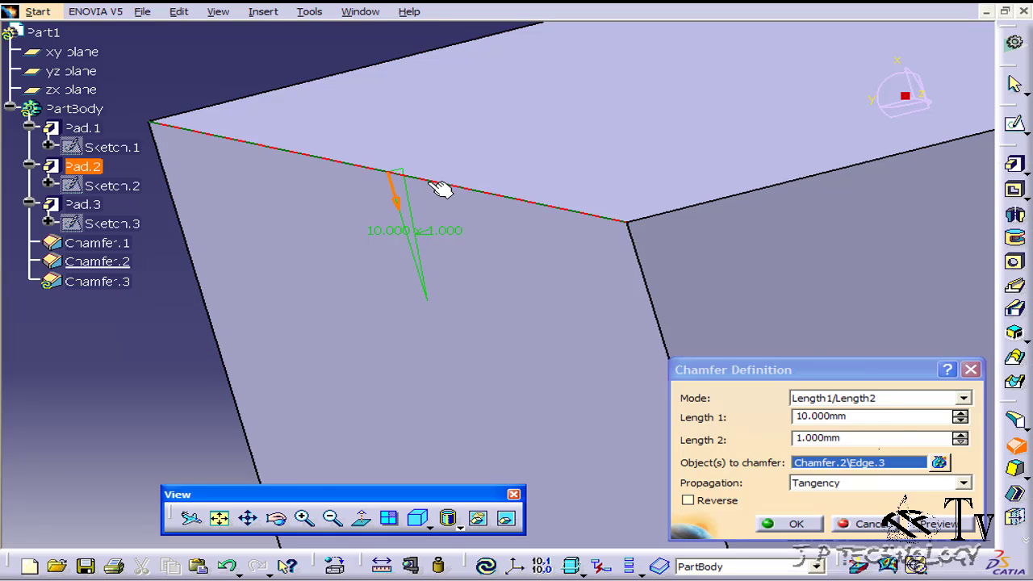
{"action": "double_click", "coordinate": [871, 437]}
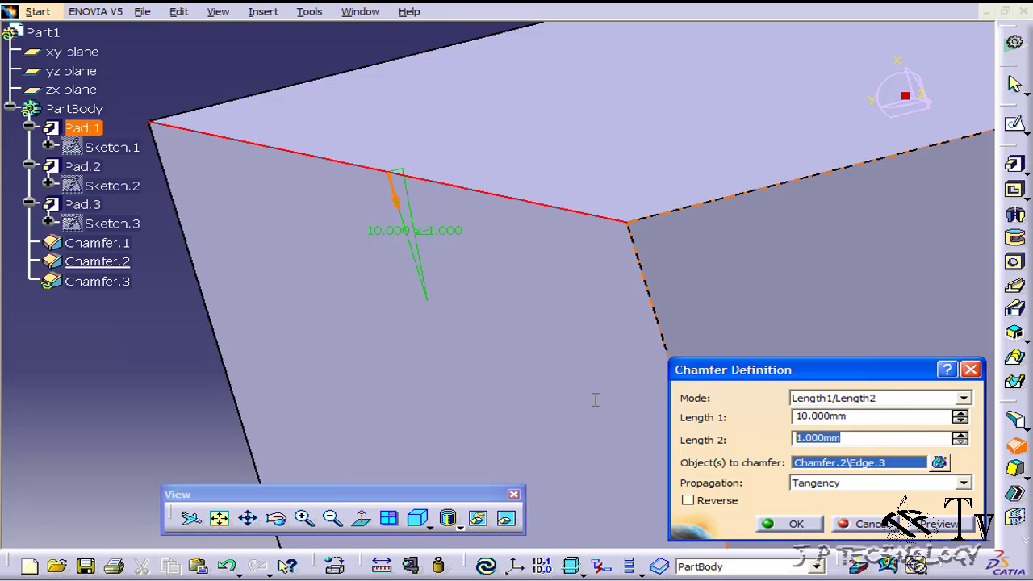
{"action": "type", "text": "10"}
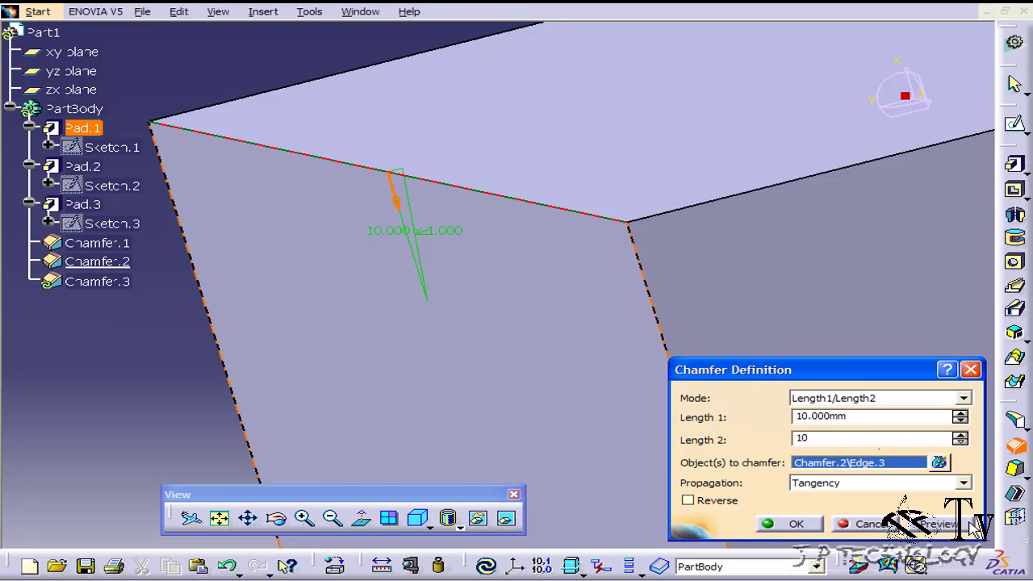
{"action": "key", "text": "Return"}
{"action": "middle_click_drag", "start_coordinate": [456, 221], "coordinate": [481, 219]}
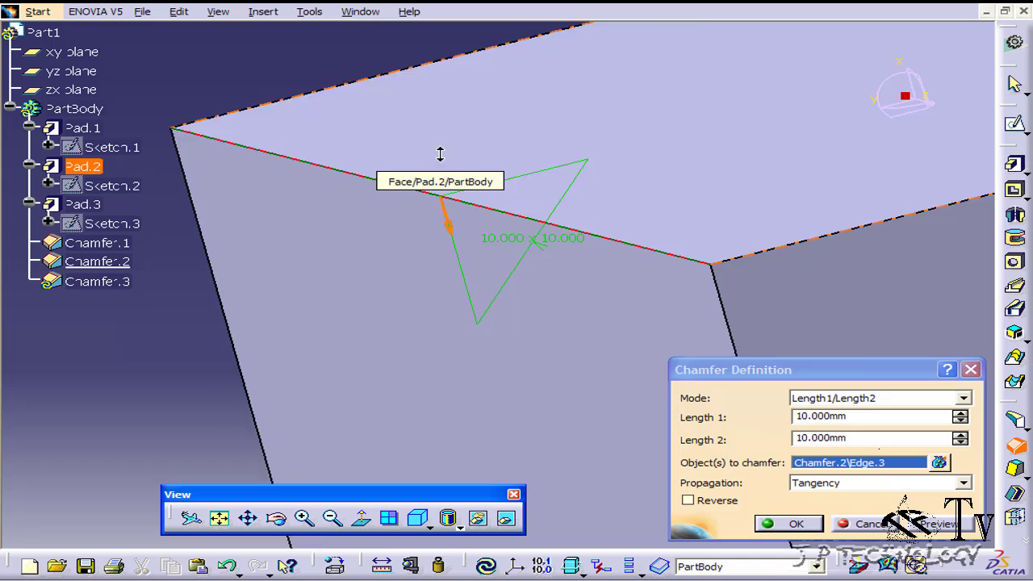
{"action": "middle_click_drag", "start_coordinate": [439, 157], "coordinate": [454, 212]}
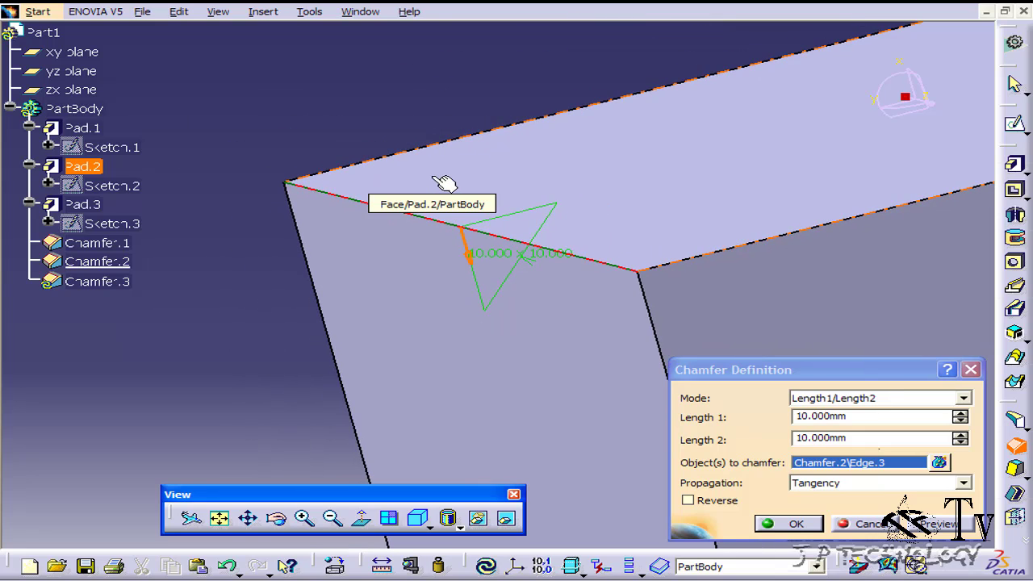
{"action": "left_click", "coordinate": [858, 416]}
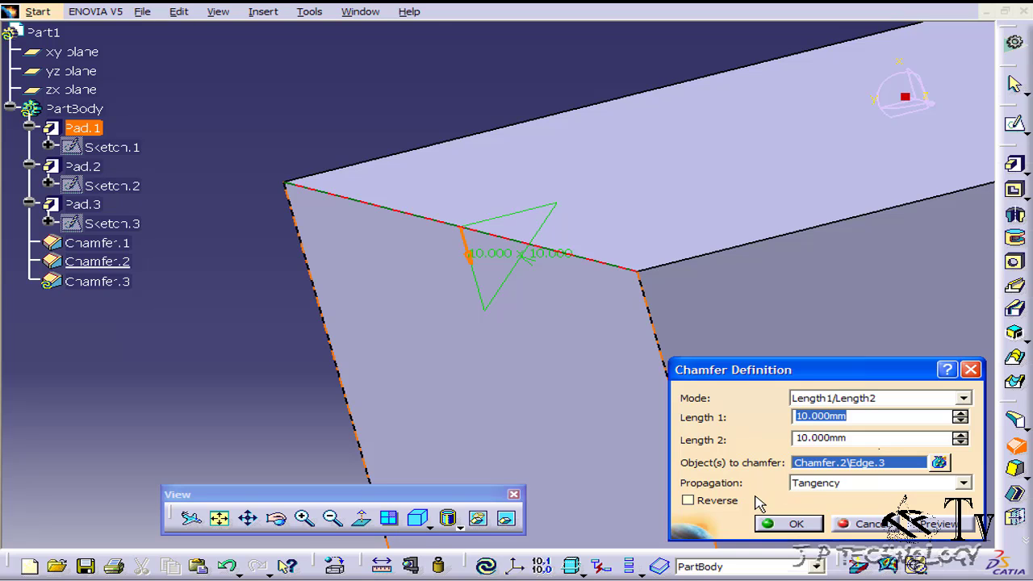
{"action": "left_click", "coordinate": [790, 523]}
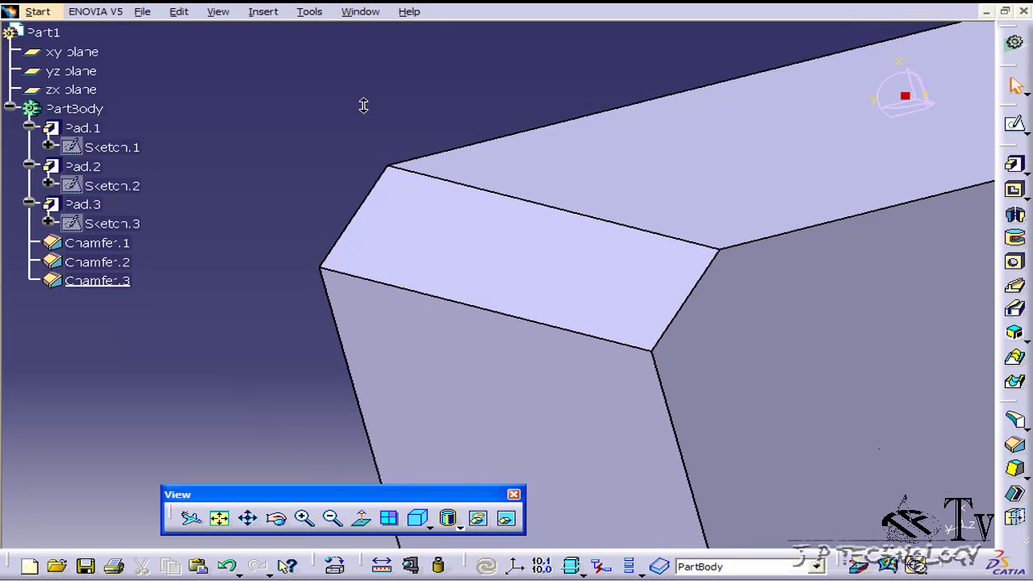
Start a new chamfer and select the prong's two vertical edges and two top edges
{"action": "middle_click_drag", "start_coordinate": [362, 104], "coordinate": [503, 325]}
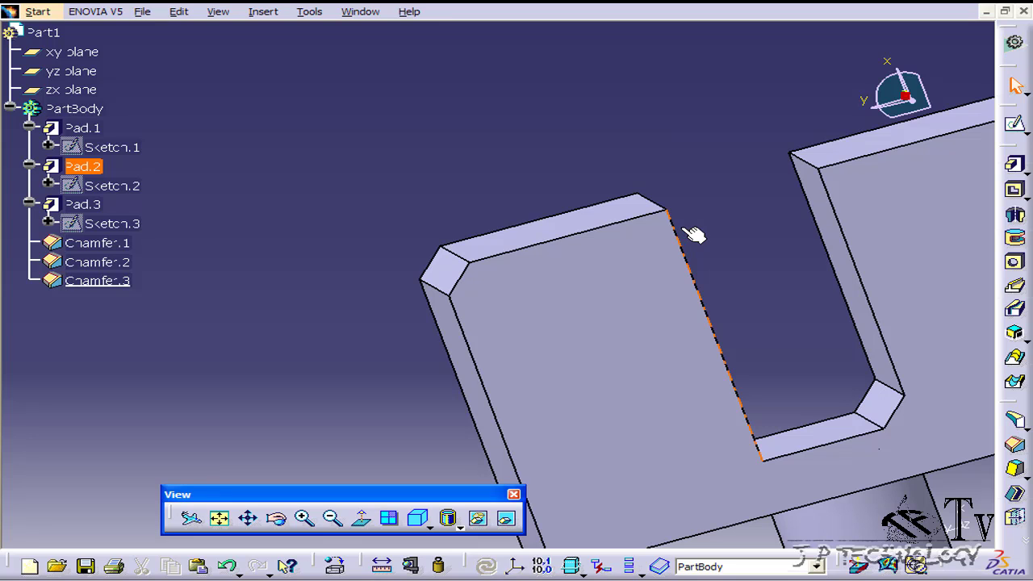
{"action": "middle_click_drag", "start_coordinate": [671, 221], "coordinate": [670, 270], "text": "ctrl"}
{"action": "middle_click_drag", "start_coordinate": [782, 286], "coordinate": [872, 396]}
{"action": "left_click", "coordinate": [1015, 445]}
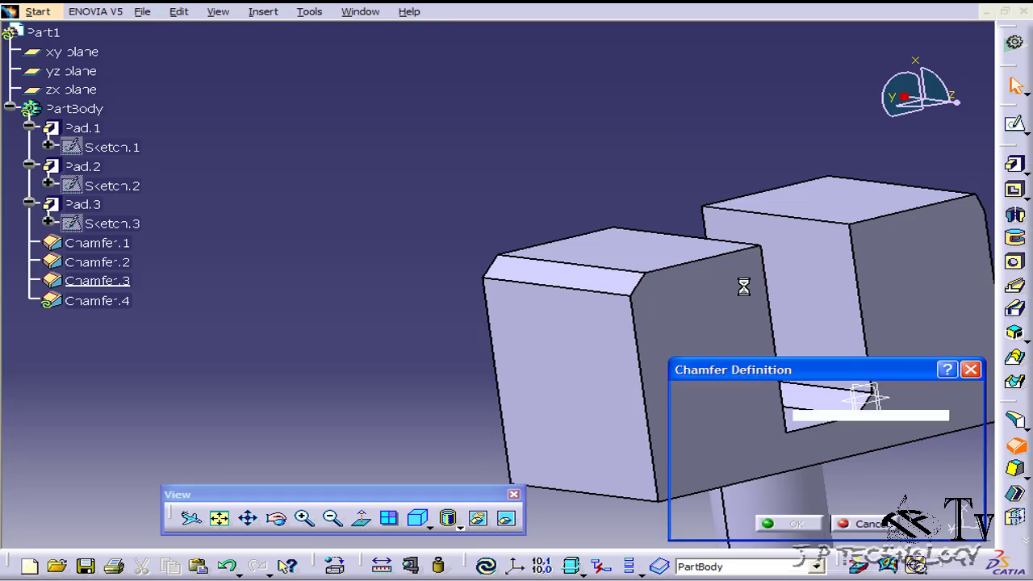
{"action": "middle_click_drag", "start_coordinate": [664, 307], "coordinate": [525, 218]}
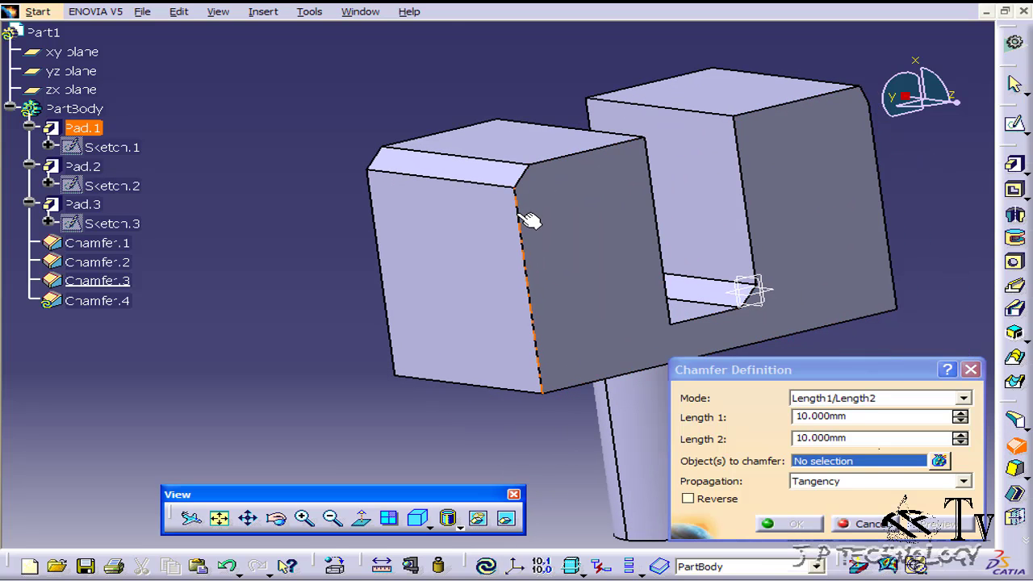
{"action": "left_click", "coordinate": [527, 218]}
{"action": "left_click", "coordinate": [524, 172]}
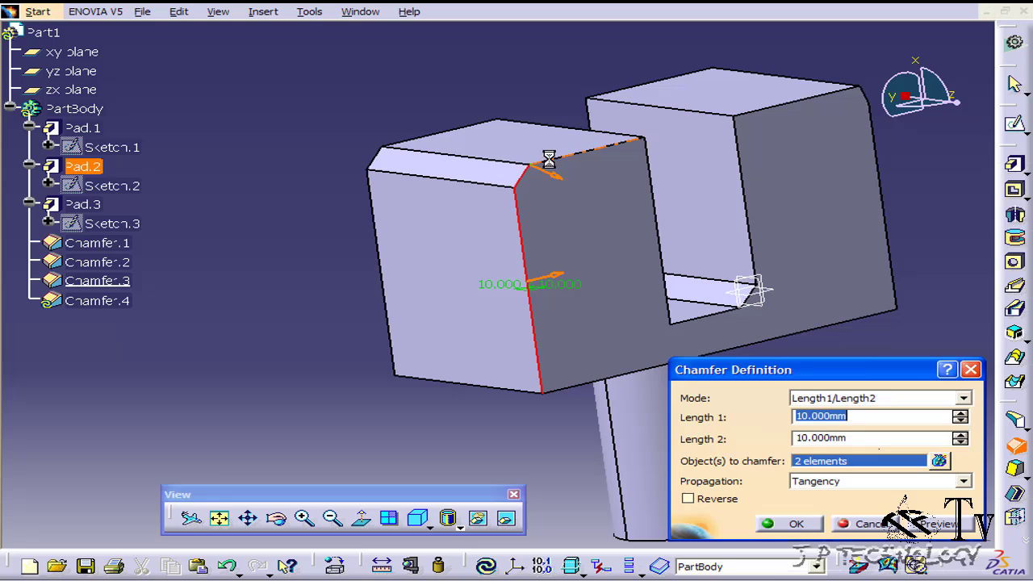
{"action": "left_click", "coordinate": [561, 159]}
{"action": "left_click", "coordinate": [669, 224]}
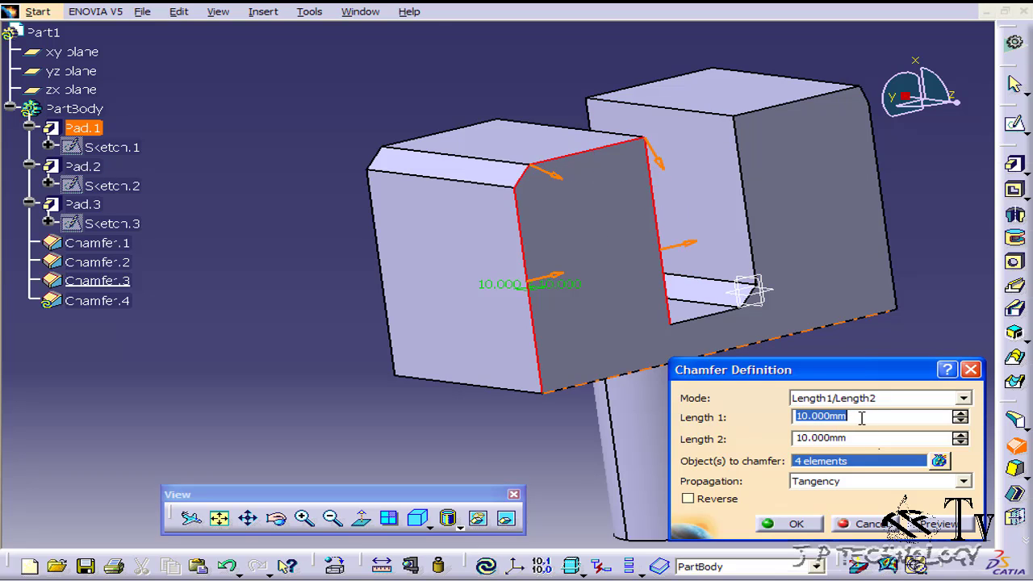
Preview and create Chamfer.4 at 10 mm × 10 mm on the four edges
{"action": "left_click", "coordinate": [936, 523]}
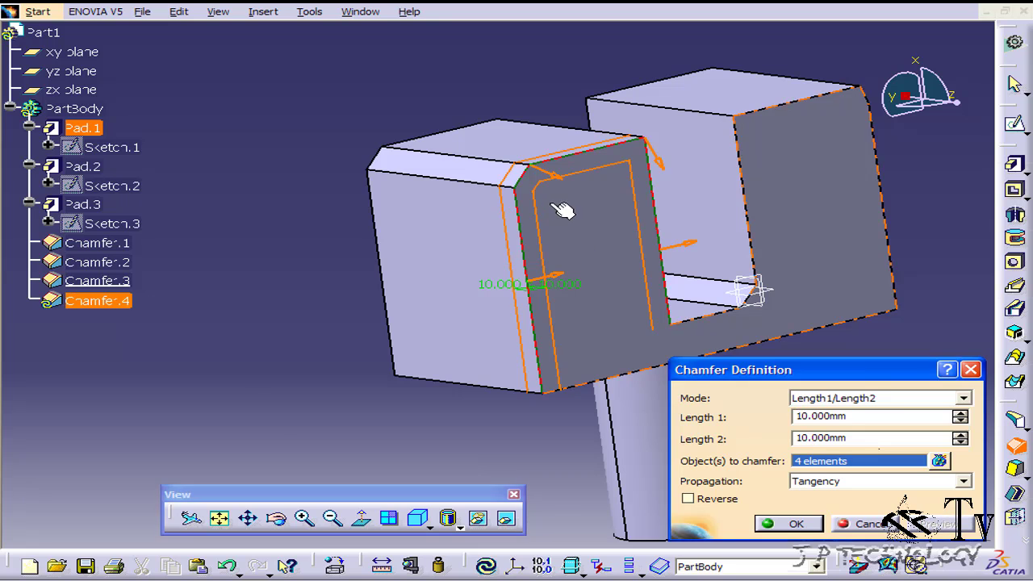
{"action": "middle_click_drag", "start_coordinate": [618, 214], "coordinate": [396, 185]}
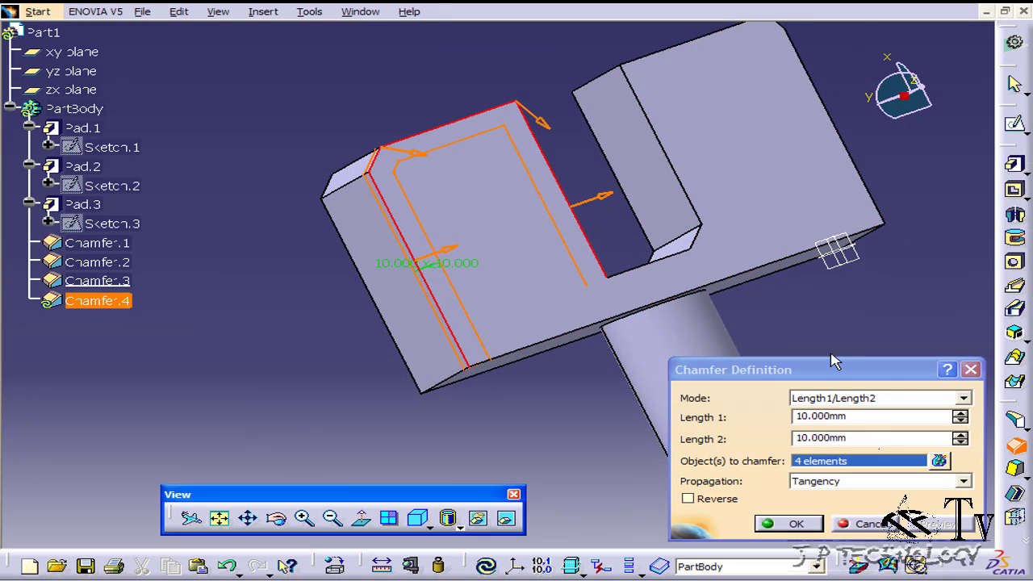
{"action": "left_click", "coordinate": [795, 524]}
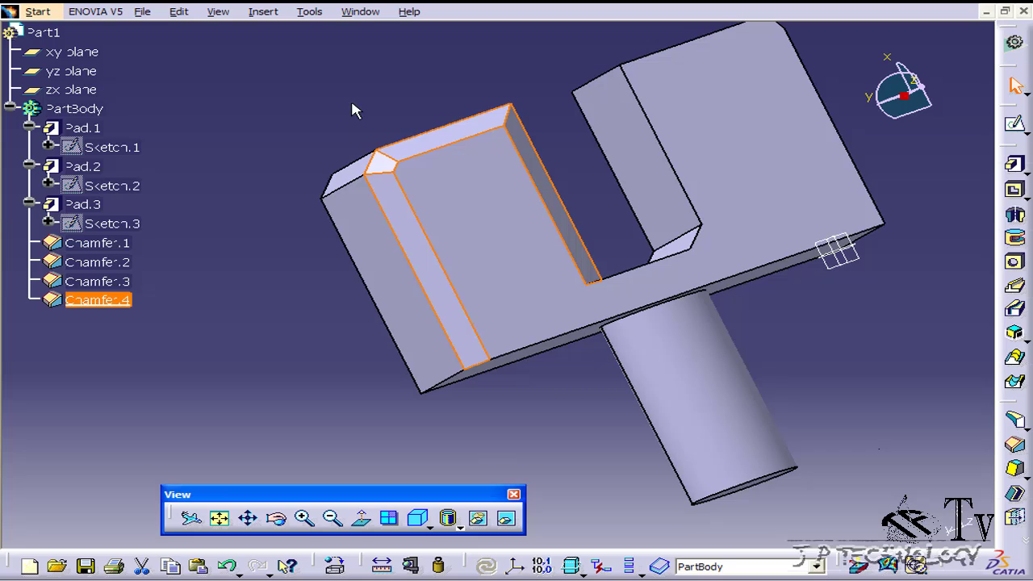
{"action": "middle_click_drag", "start_coordinate": [374, 140], "coordinate": [554, 166]}
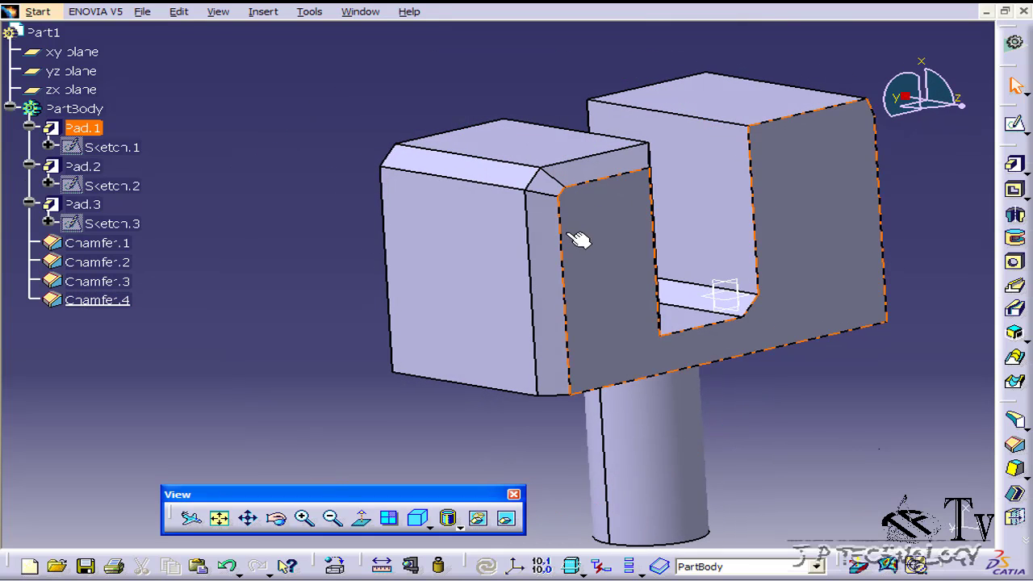
Select the prong's end face to chamfer its whole edge loop at 10 mm × 10 mm
{"action": "middle_click_drag", "start_coordinate": [484, 278], "coordinate": [454, 231]}
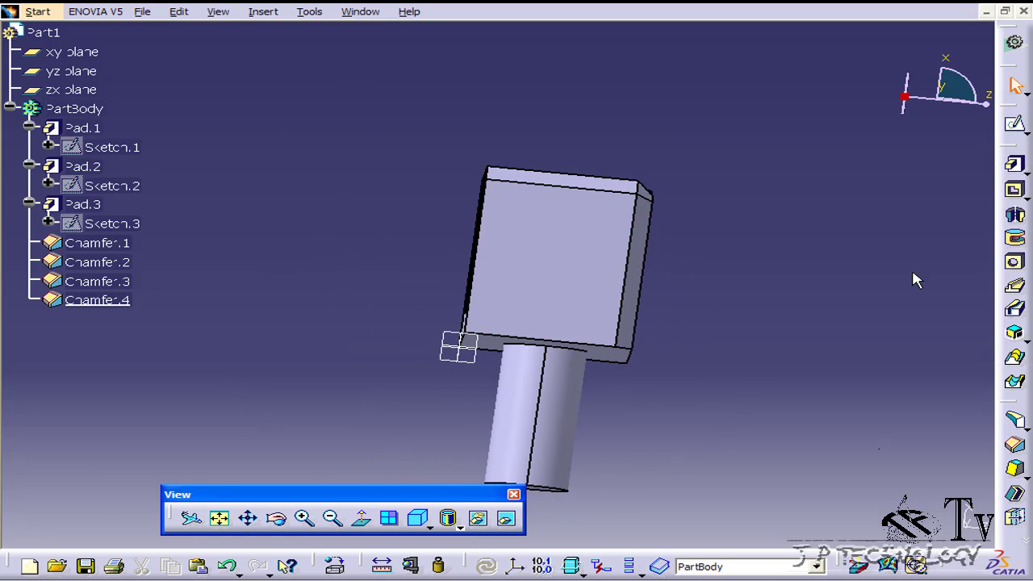
{"action": "left_click", "coordinate": [1015, 446]}
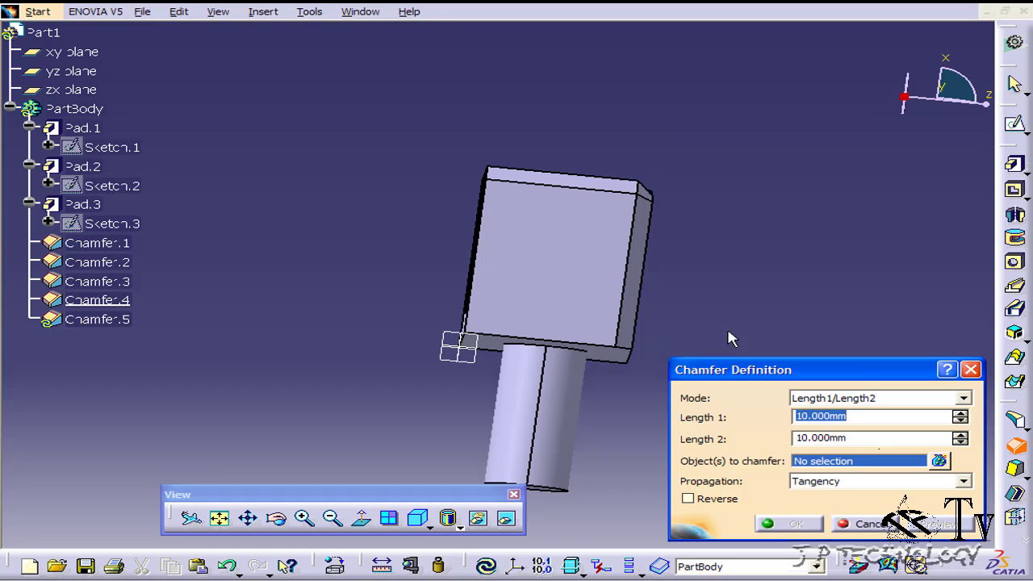
{"action": "left_click", "coordinate": [571, 260]}
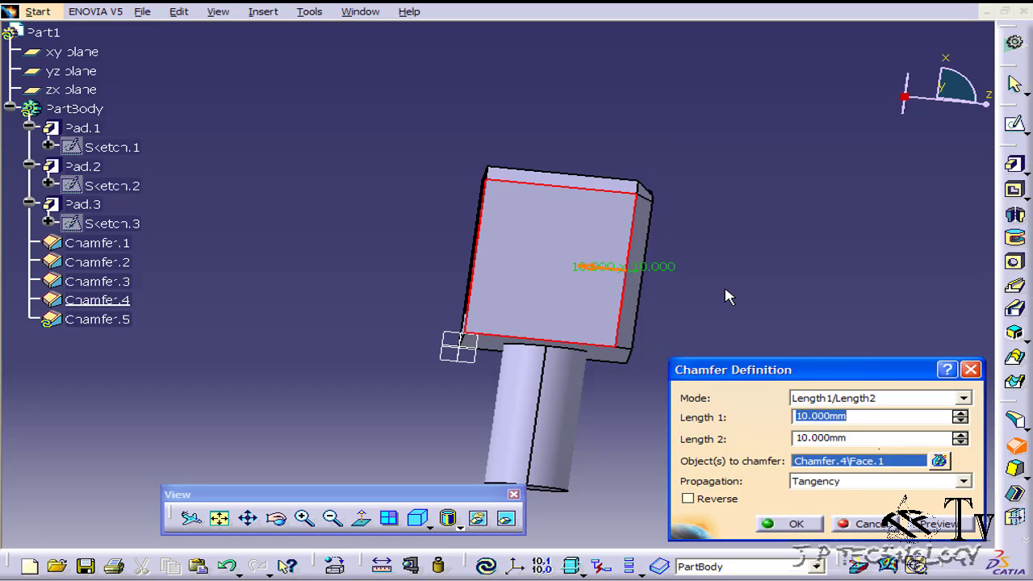
{"action": "left_click", "coordinate": [795, 525]}
{"action": "middle_click_drag", "start_coordinate": [738, 307], "coordinate": [689, 359]}
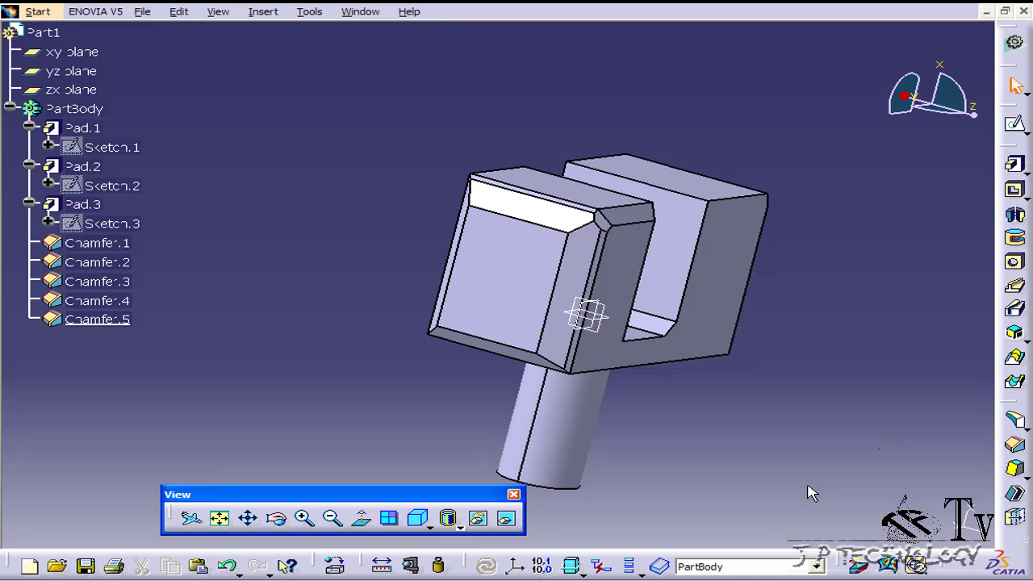
Chamfer the cylinder's base circular edge in Length1/Angle mode at 10 mm and 45°
{"action": "middle_click_drag", "start_coordinate": [811, 493], "coordinate": [721, 355]}
{"action": "middle_click_drag", "start_coordinate": [752, 441], "coordinate": [682, 272]}
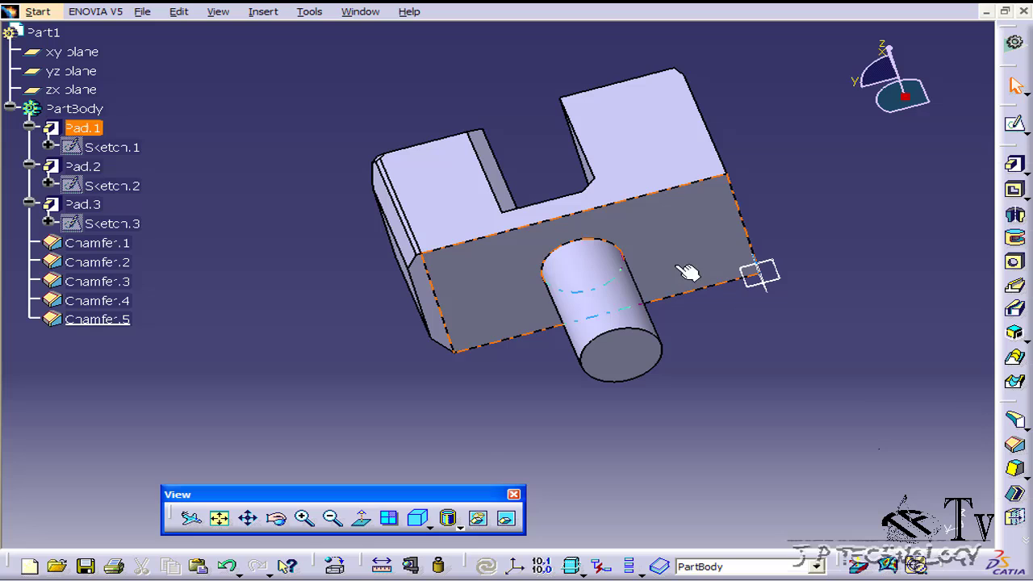
{"action": "left_click", "coordinate": [1015, 442]}
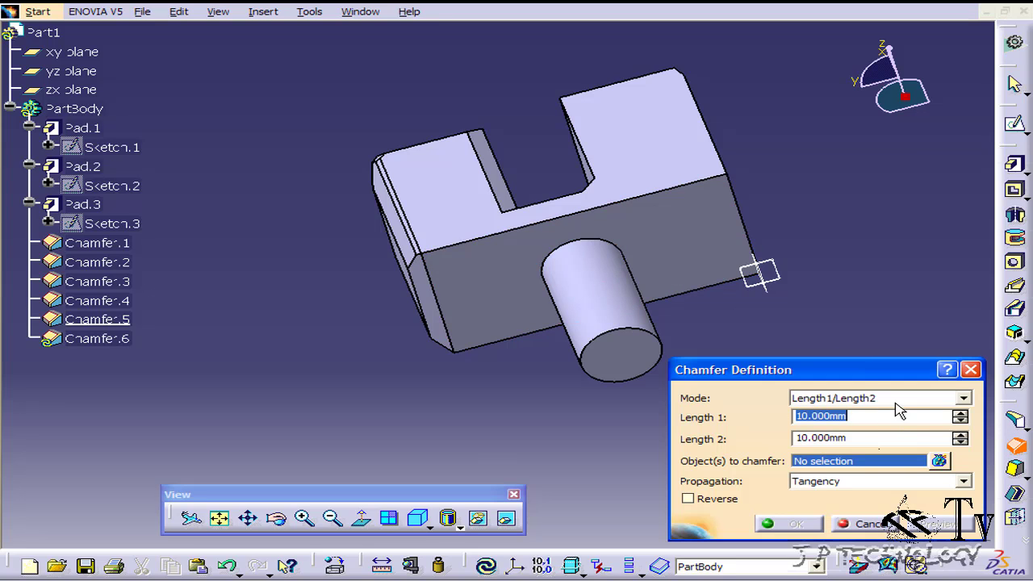
{"action": "left_click", "coordinate": [831, 398]}
{"action": "left_click", "coordinate": [831, 410]}
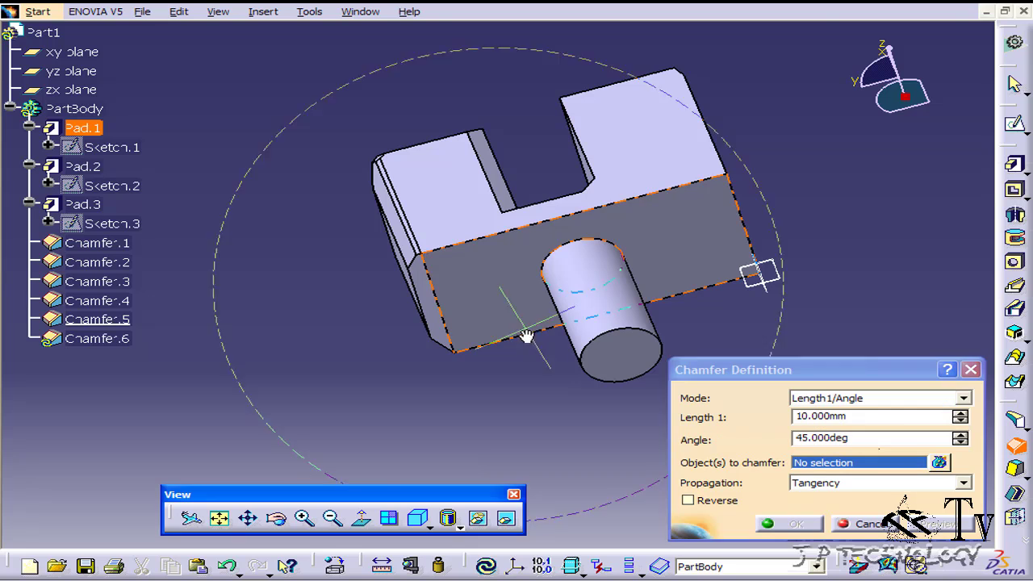
{"action": "middle_click_drag", "start_coordinate": [526, 336], "coordinate": [565, 219], "text": "ctrl"}
{"action": "left_click", "coordinate": [641, 191]}
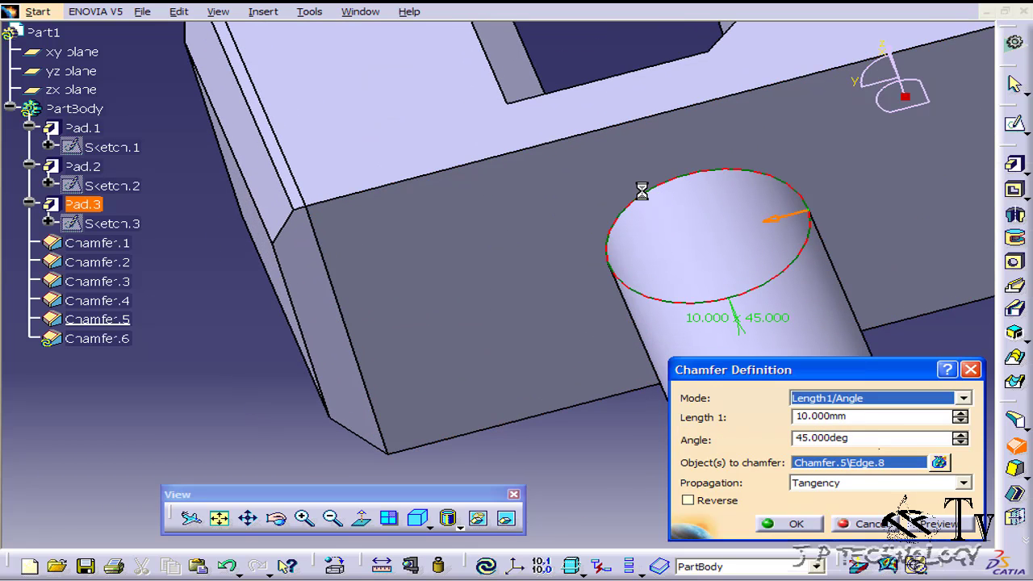
{"action": "middle_click_drag", "start_coordinate": [484, 393], "coordinate": [844, 267], "text": "ctrl"}
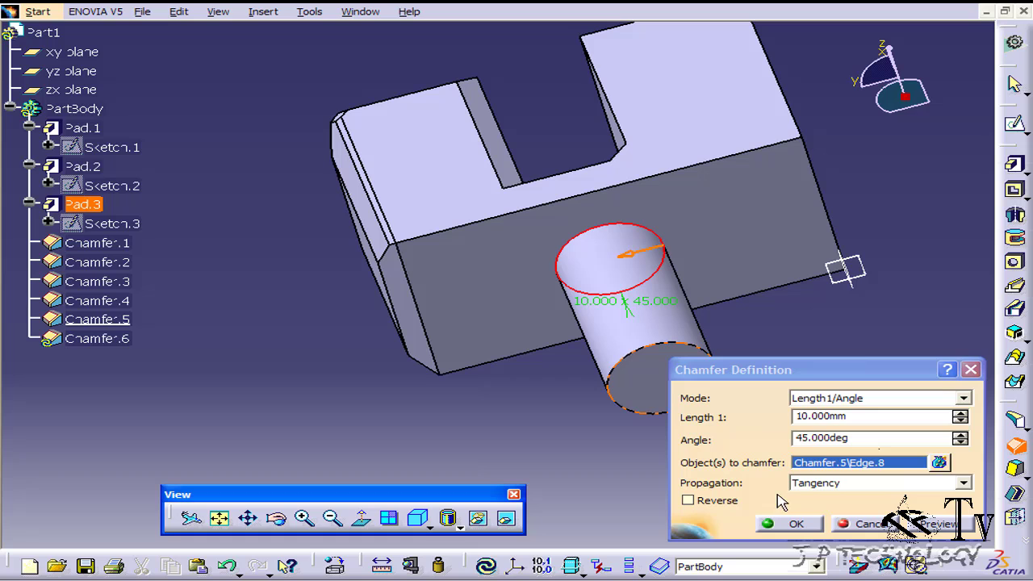
{"action": "left_click", "coordinate": [791, 525]}
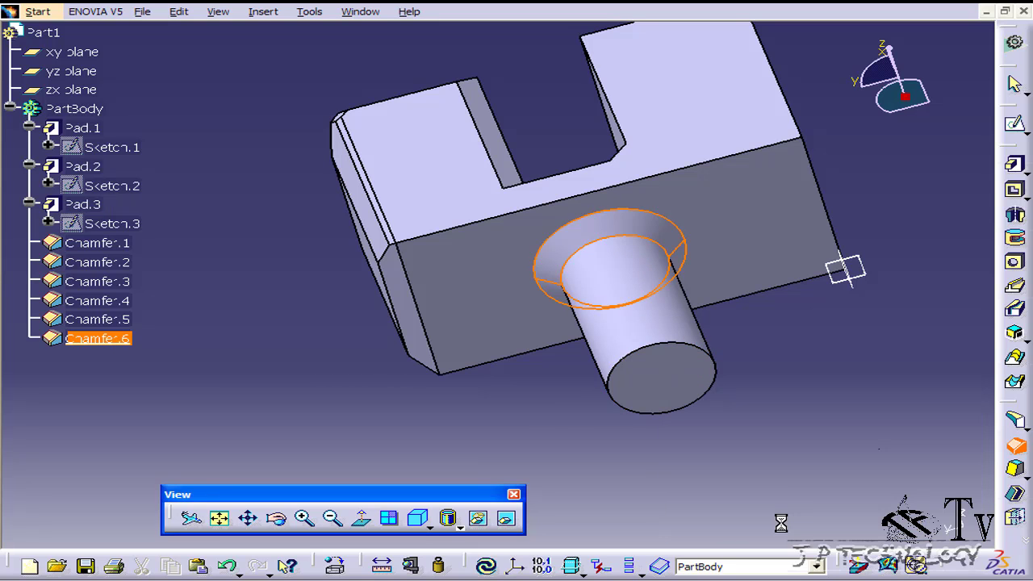
{"action": "middle_click_drag", "start_coordinate": [666, 438], "coordinate": [461, 316]}
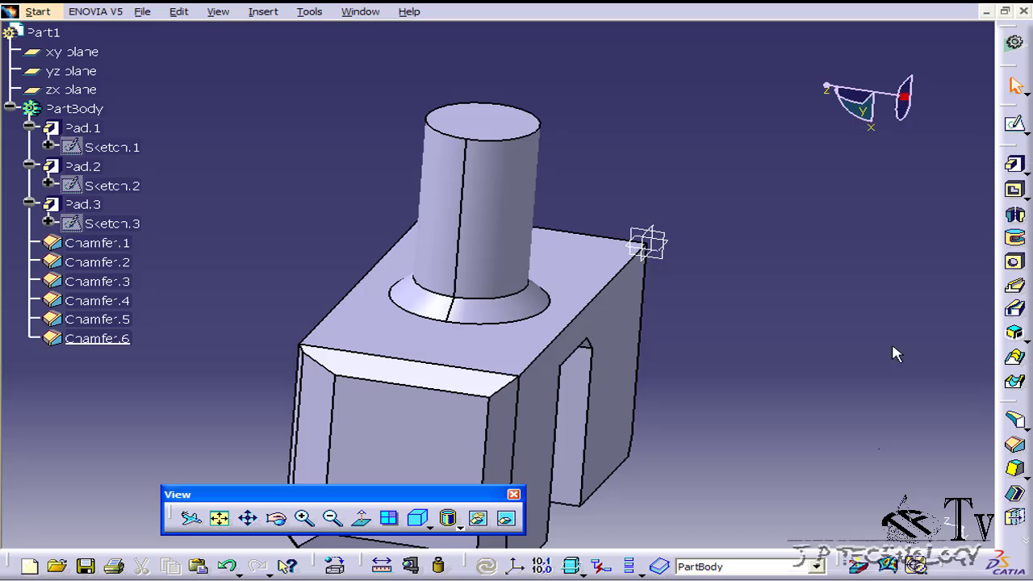
Add Chamfer.7 on the cylinder's top circular edge at 10 mm × 45°
{"action": "left_click", "coordinate": [1014, 444]}
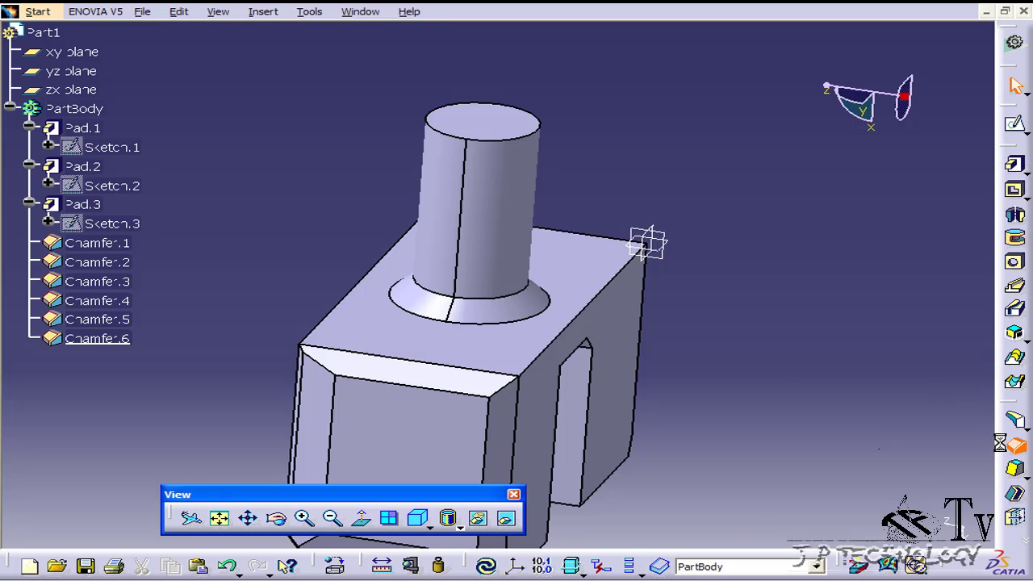
{"action": "left_click", "coordinate": [494, 139]}
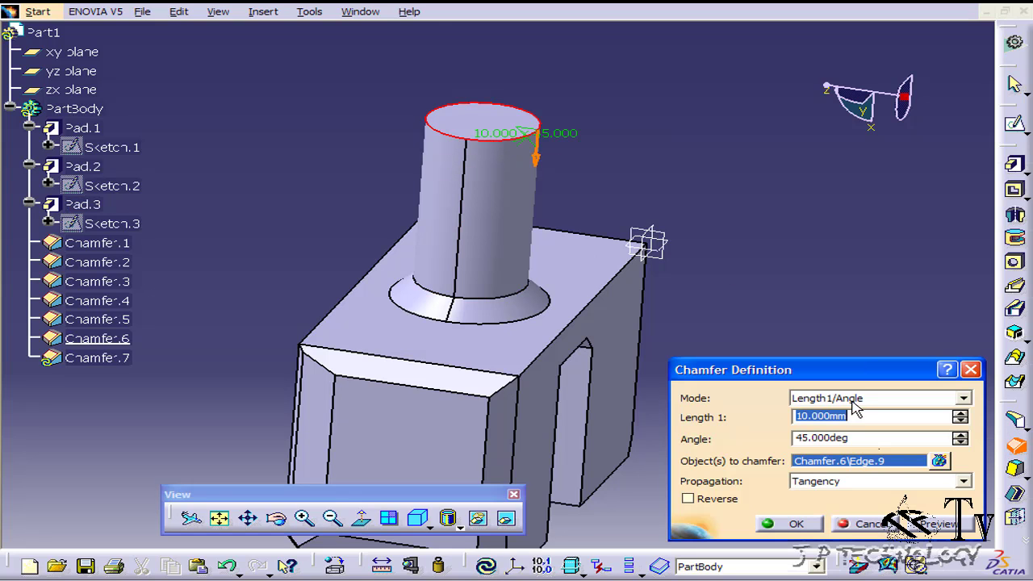
{"action": "left_click", "coordinate": [787, 524]}
{"action": "middle_click_drag", "start_coordinate": [618, 267], "coordinate": [590, 147]}
{"action": "middle_click_drag", "start_coordinate": [440, 391], "coordinate": [323, 137]}
{"action": "right_click", "coordinate": [537, 258]}
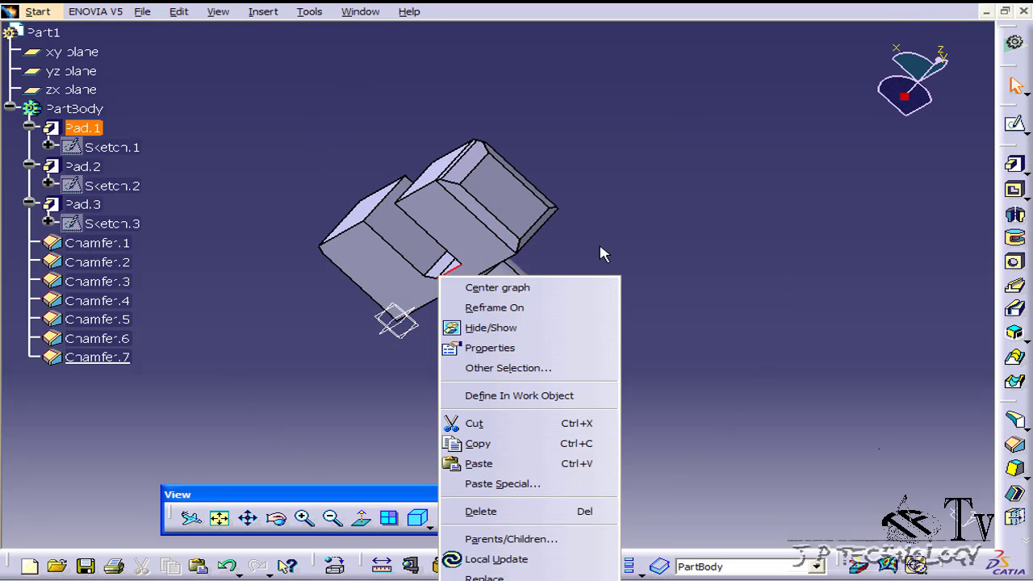
{"action": "left_click", "coordinate": [628, 247]}
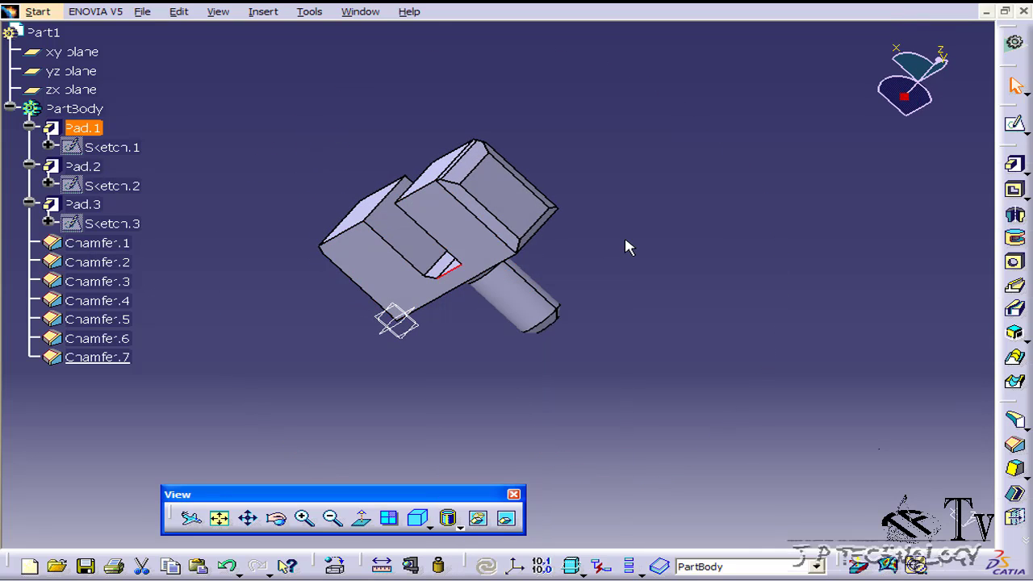